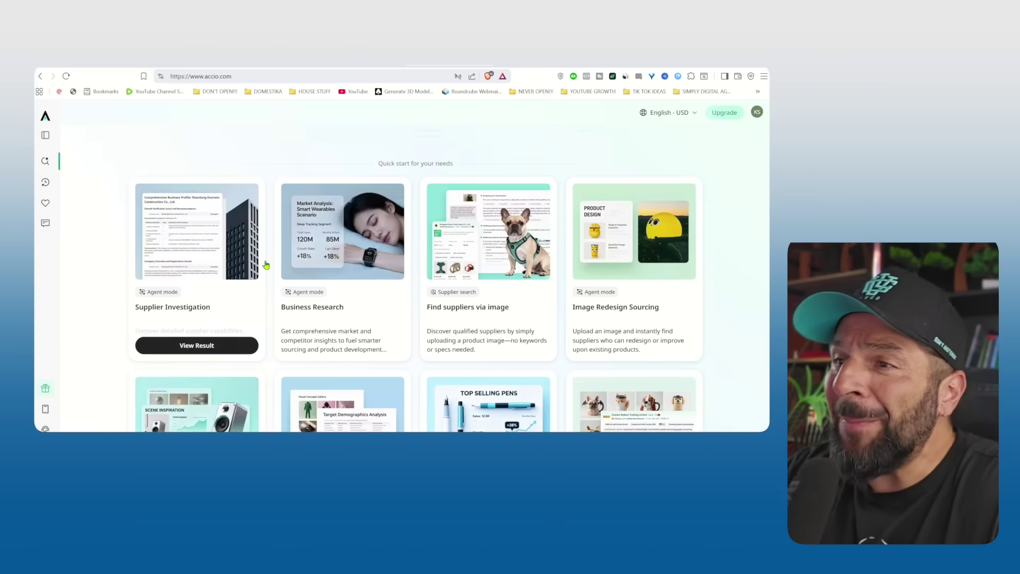
{"action": "scroll", "coordinate": [230, 329], "scroll_direction": "down", "scroll_amount": 1}
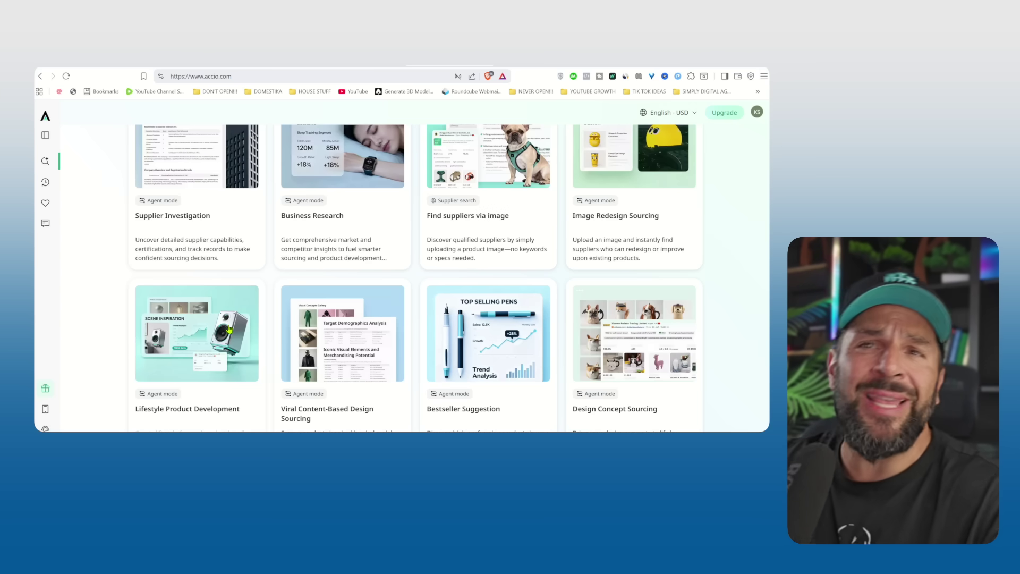
Step: Scroll down the Accio page and switch Agent mode on
{"action": "scroll", "coordinate": [230, 328], "scroll_direction": "down", "scroll_amount": 1}
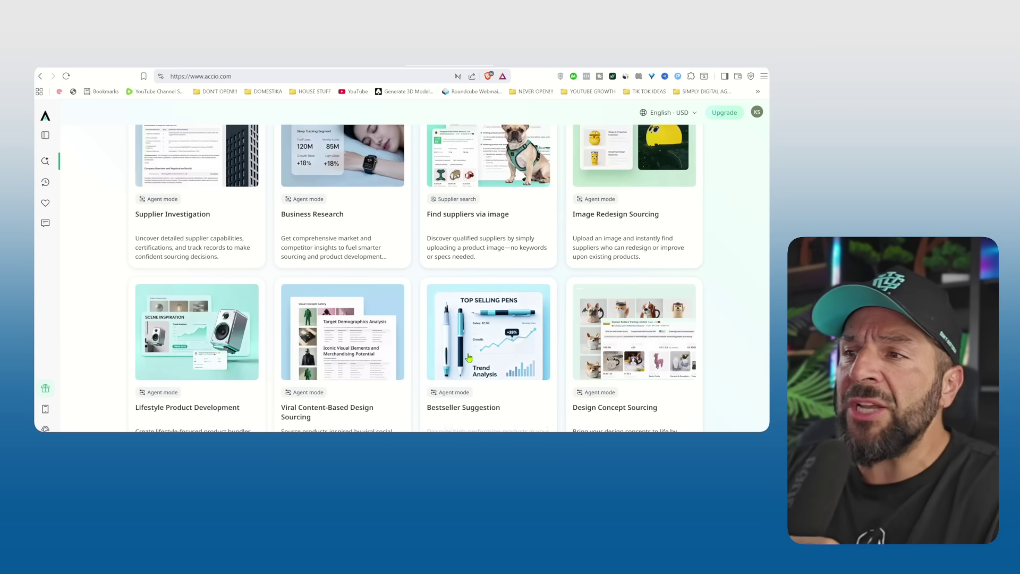
{"action": "scroll", "coordinate": [403, 345], "scroll_direction": "down", "scroll_amount": 3}
{"action": "scroll", "coordinate": [620, 303], "scroll_direction": "down", "scroll_amount": 2}
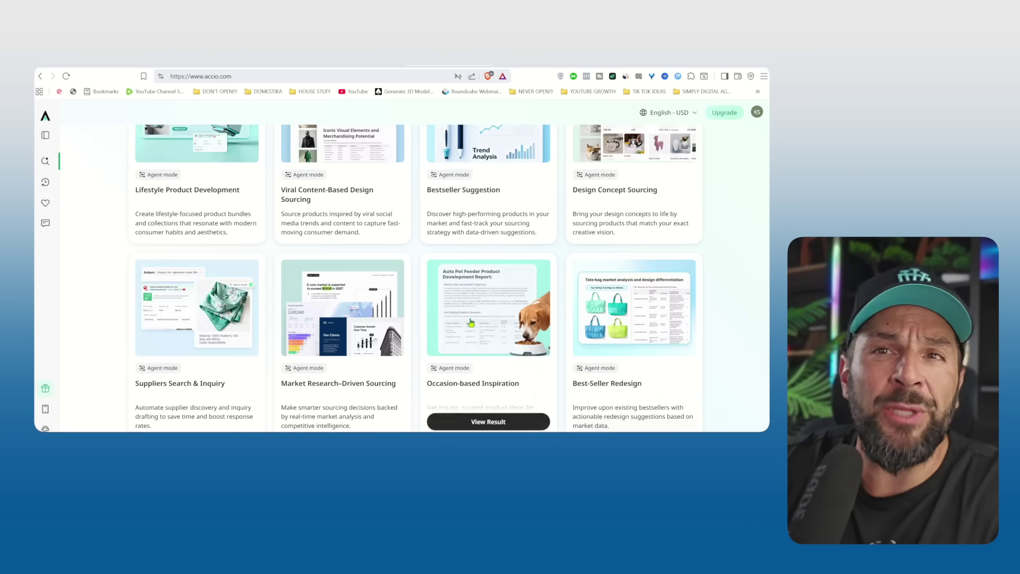
{"action": "scroll", "coordinate": [321, 308], "scroll_direction": "down", "scroll_amount": 3}
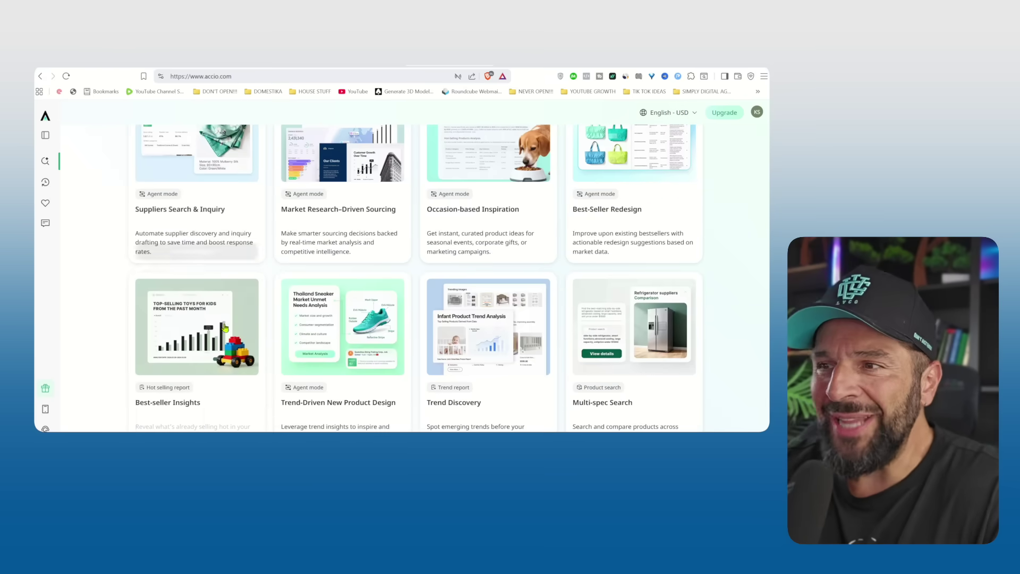
{"action": "scroll", "coordinate": [420, 276], "scroll_direction": "down", "scroll_amount": 4}
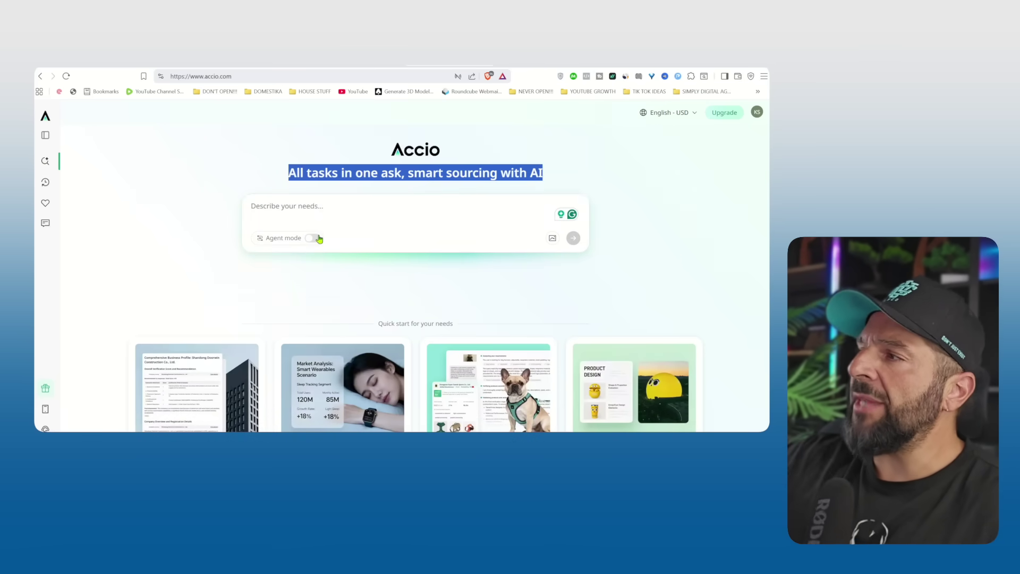
{"action": "left_click", "coordinate": [314, 239]}
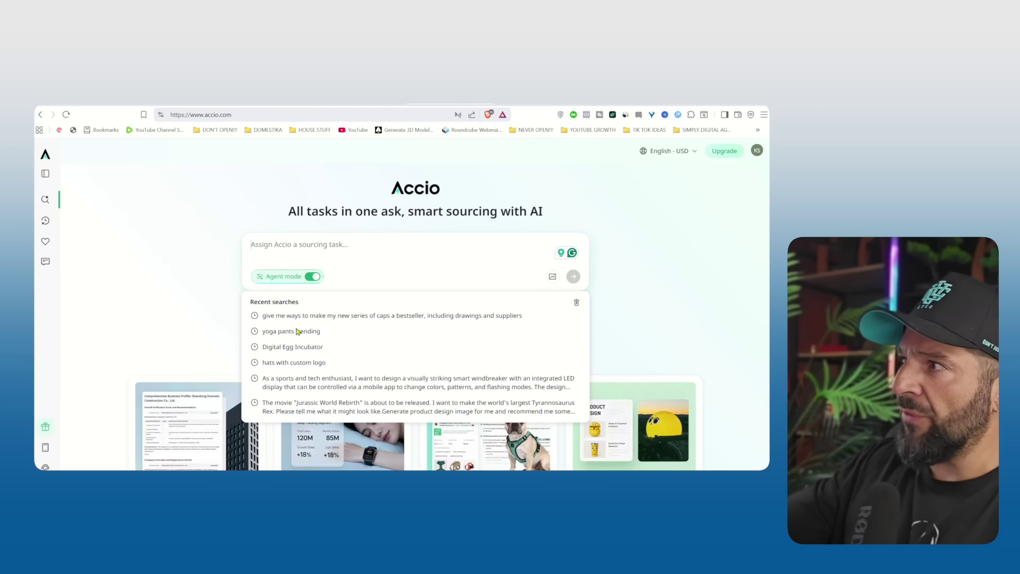
Step: Paste the request for trending fitness products under $50 and remove the stray trailing apostrophe
{"action": "type", "text": "Find me trending products in the fitness niche under $50, with good margins and low shipping costs.'"}
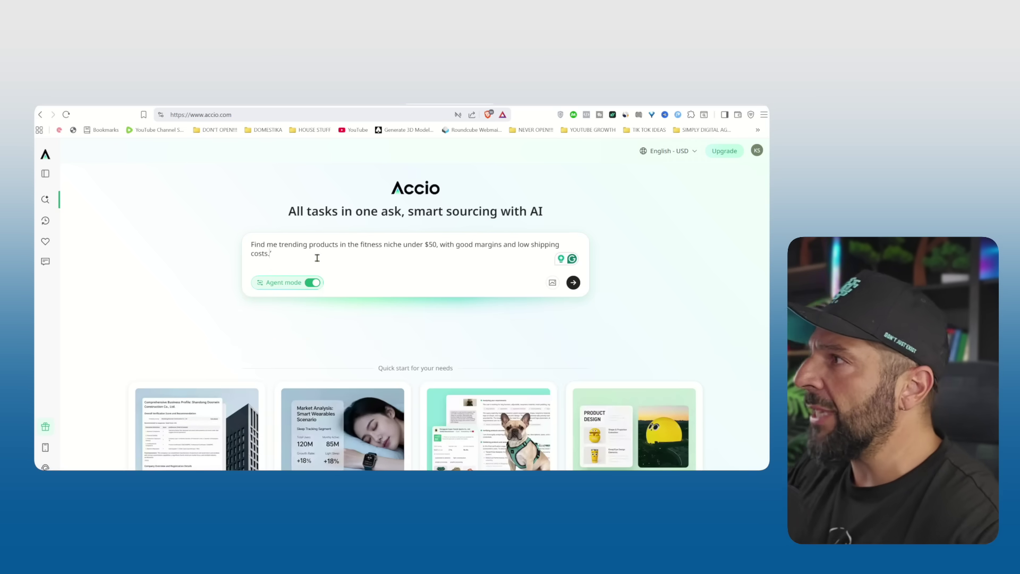
{"action": "left_click_drag", "start_coordinate": [445, 253], "coordinate": [470, 253]}
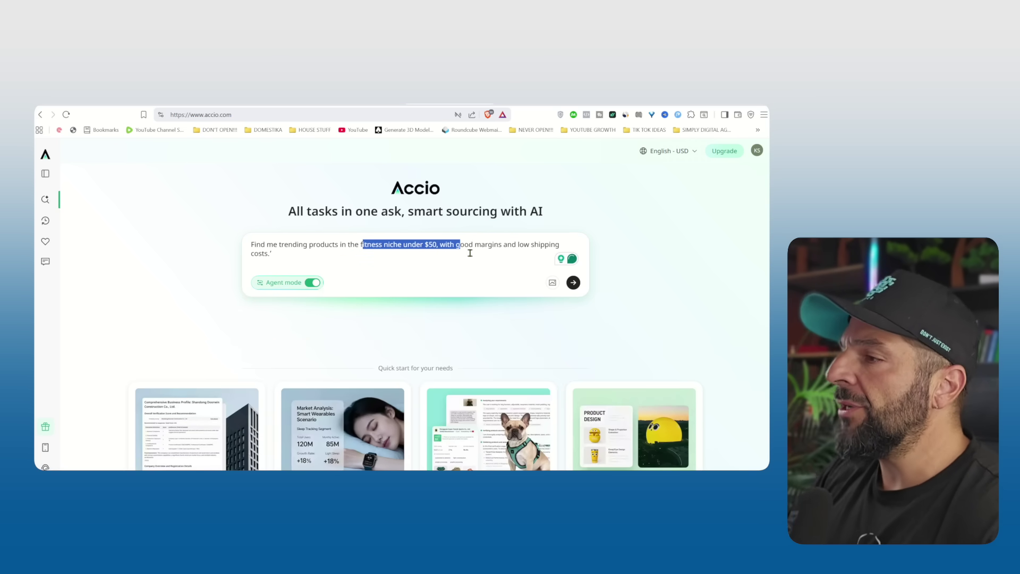
{"action": "left_click", "coordinate": [310, 263]}
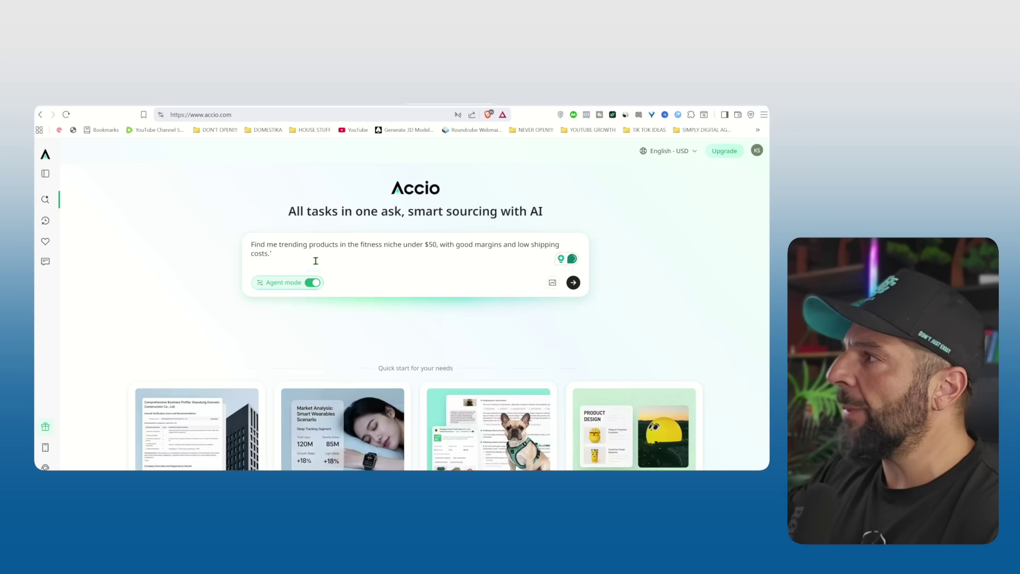
{"action": "key", "text": "BackSpace"}
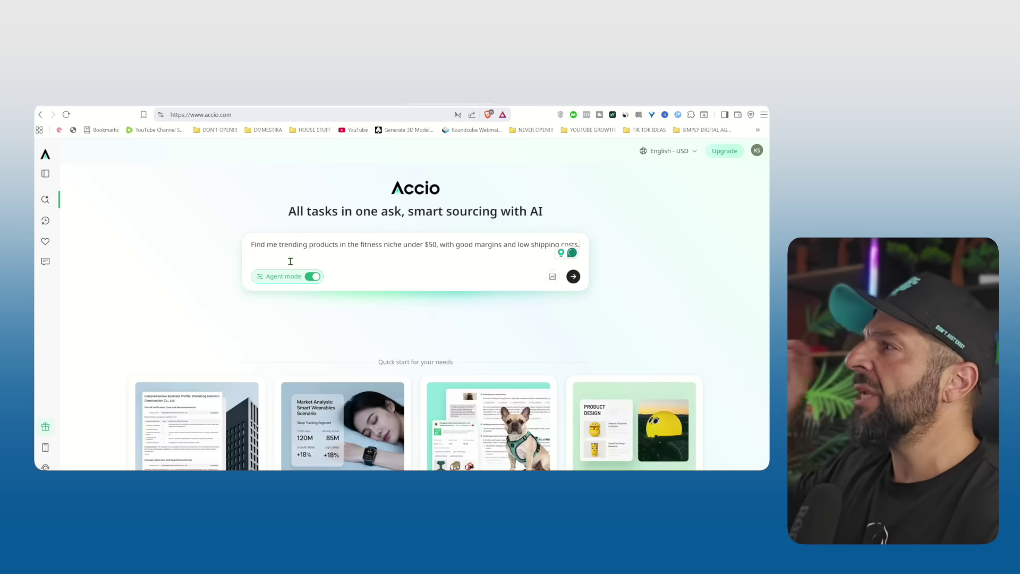
Step: Submit the fitness-products request and start the agent's sourcing plan
{"action": "left_click", "coordinate": [579, 277]}
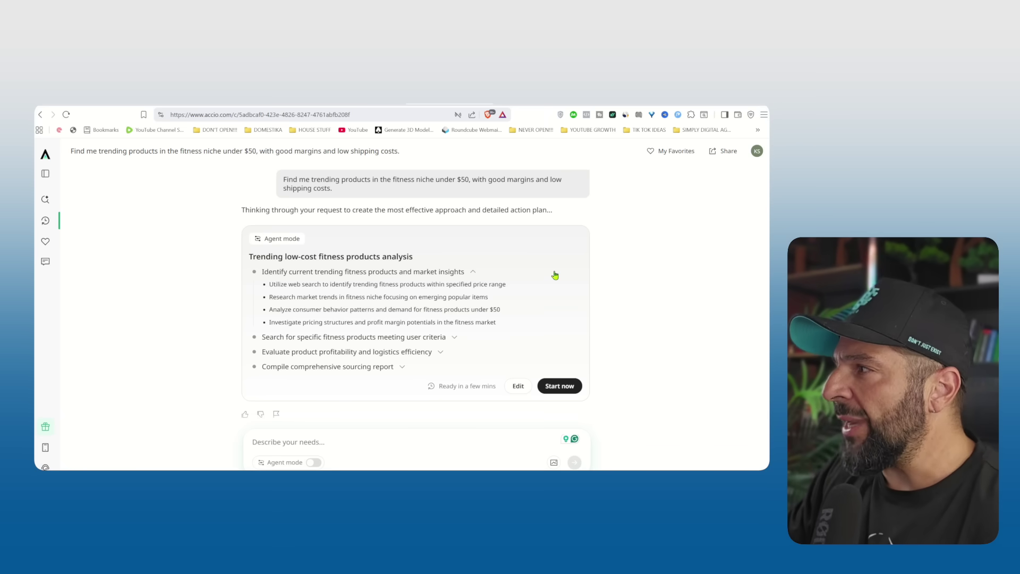
{"action": "left_click", "coordinate": [559, 386]}
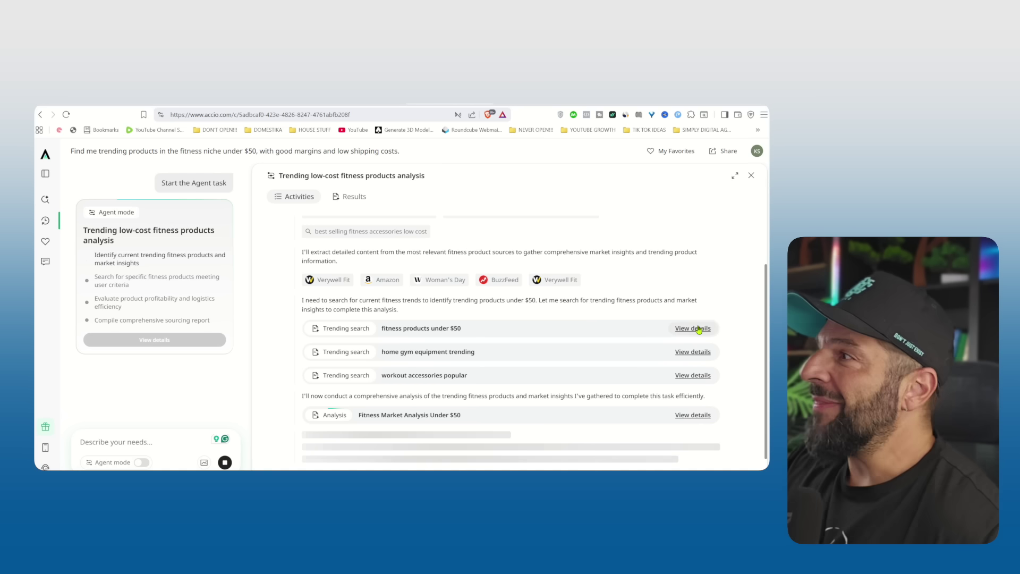
Step: Open the 'fitness products under $50' search details, then the Hand and Forearm Grip Strength Trainers market data
{"action": "left_click", "coordinate": [698, 328]}
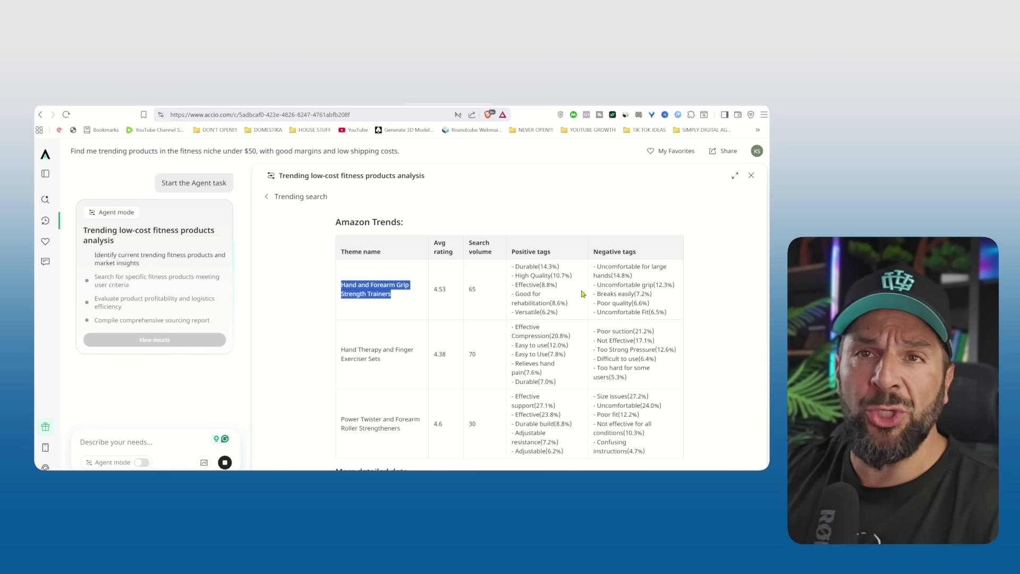
{"action": "scroll", "coordinate": [582, 293], "scroll_direction": "down", "scroll_amount": 1}
{"action": "scroll", "coordinate": [583, 294], "scroll_direction": "down", "scroll_amount": 1}
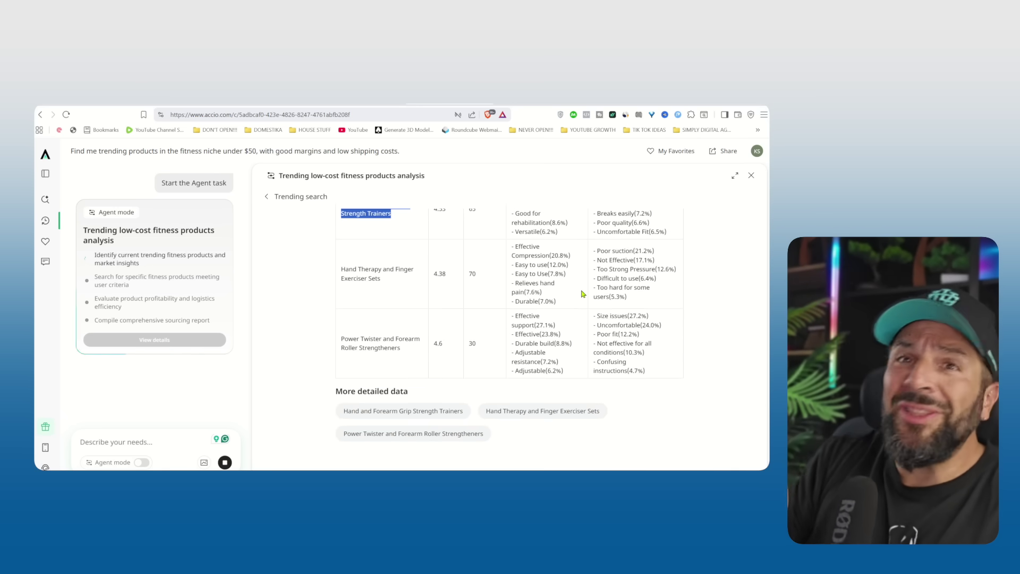
{"action": "left_click", "coordinate": [404, 417]}
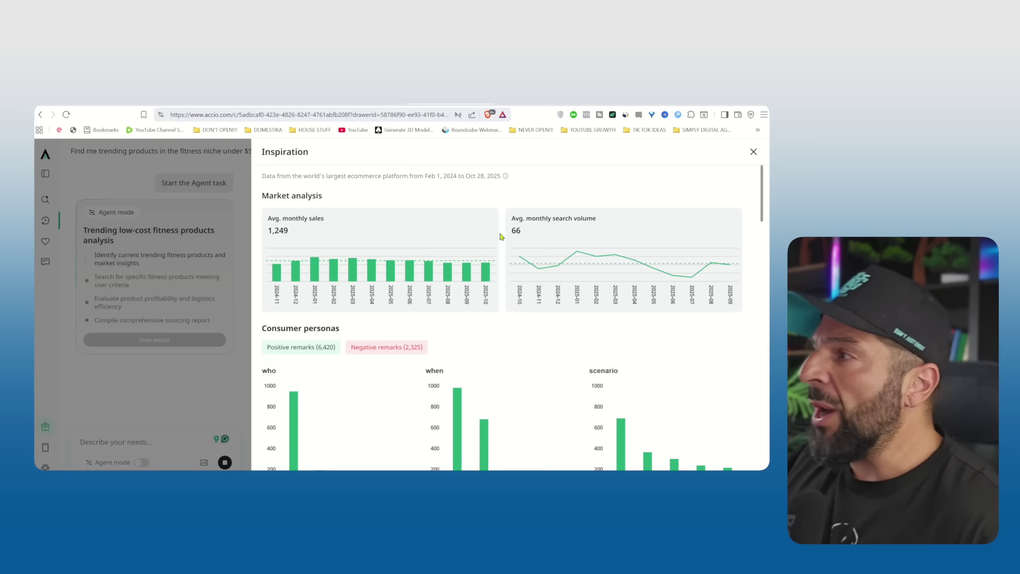
Step: Sort the grip trainers' top products by monthly revenue, led by the Grip Strength Tester at $56,812.06
{"action": "scroll", "coordinate": [499, 237], "scroll_direction": "down", "scroll_amount": 3}
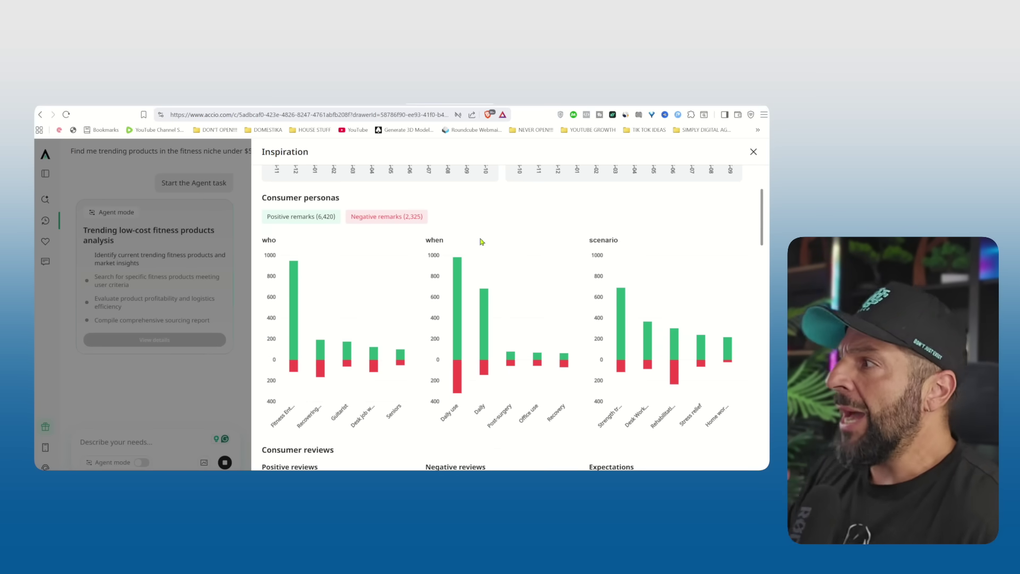
{"action": "mouse_move", "coordinate": [291, 356]}
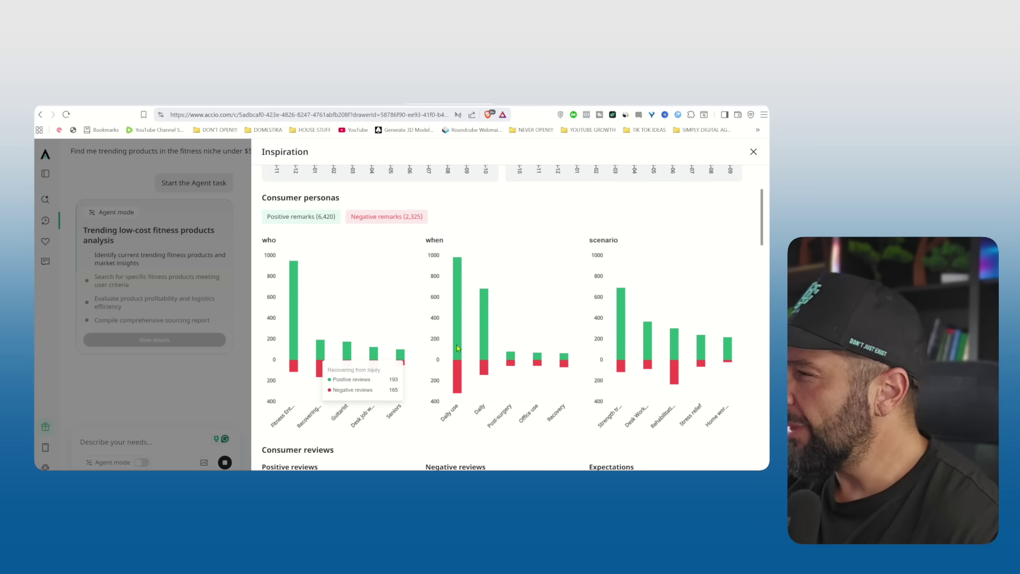
{"action": "scroll", "coordinate": [490, 345], "scroll_direction": "down", "scroll_amount": 4}
{"action": "scroll", "coordinate": [606, 336], "scroll_direction": "down", "scroll_amount": 5}
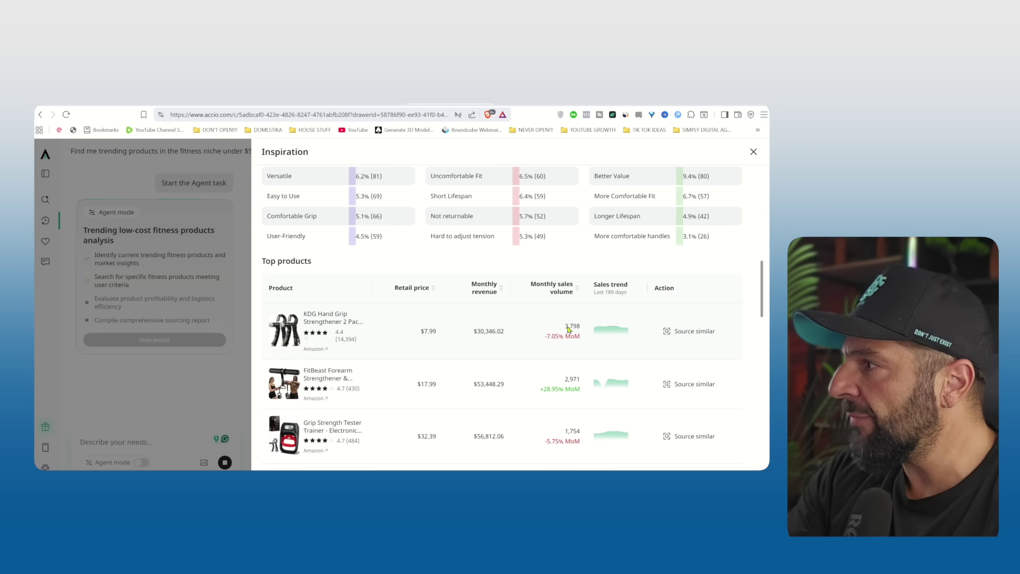
{"action": "scroll", "coordinate": [388, 394], "scroll_direction": "down", "scroll_amount": 1}
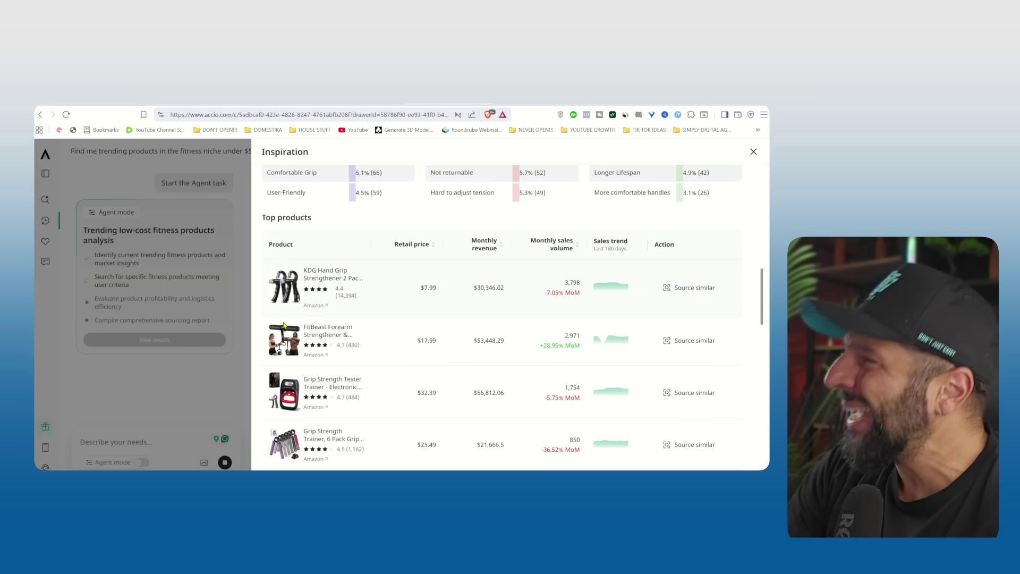
{"action": "scroll", "coordinate": [284, 325], "scroll_direction": "down", "scroll_amount": 5}
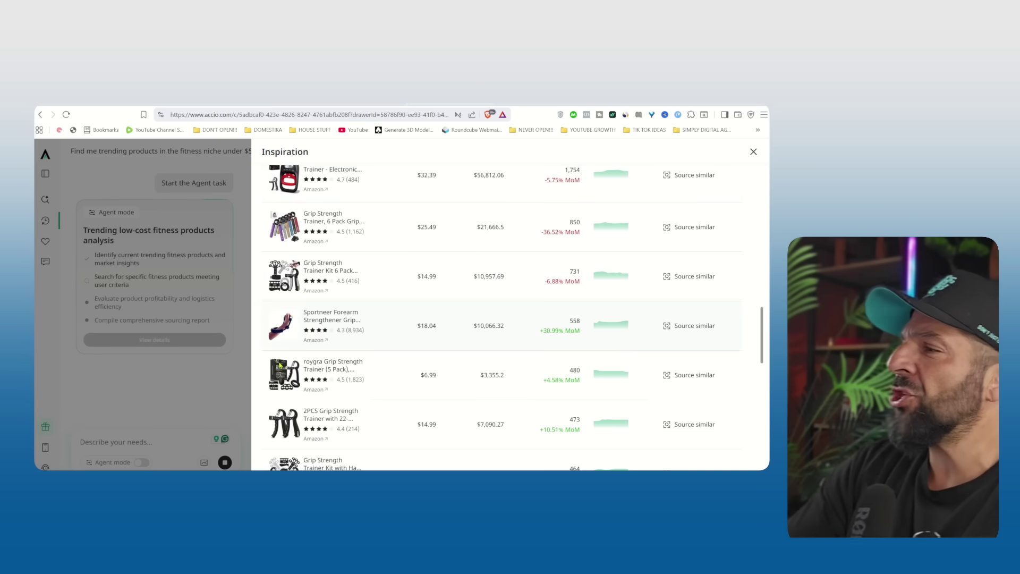
{"action": "scroll", "coordinate": [281, 367], "scroll_direction": "up", "scroll_amount": 6}
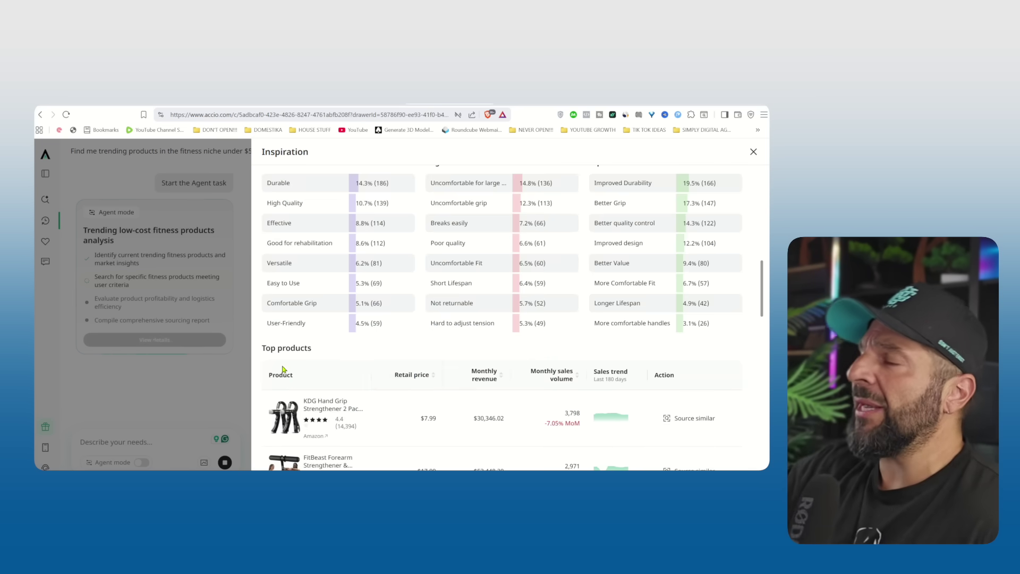
{"action": "left_click", "coordinate": [478, 378]}
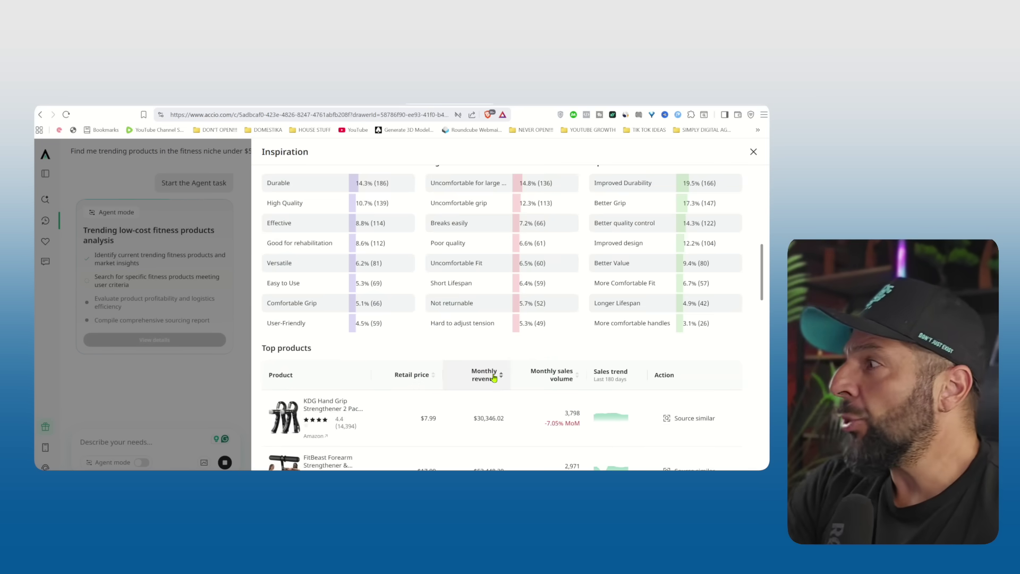
{"action": "scroll", "coordinate": [469, 350], "scroll_direction": "down", "scroll_amount": 2}
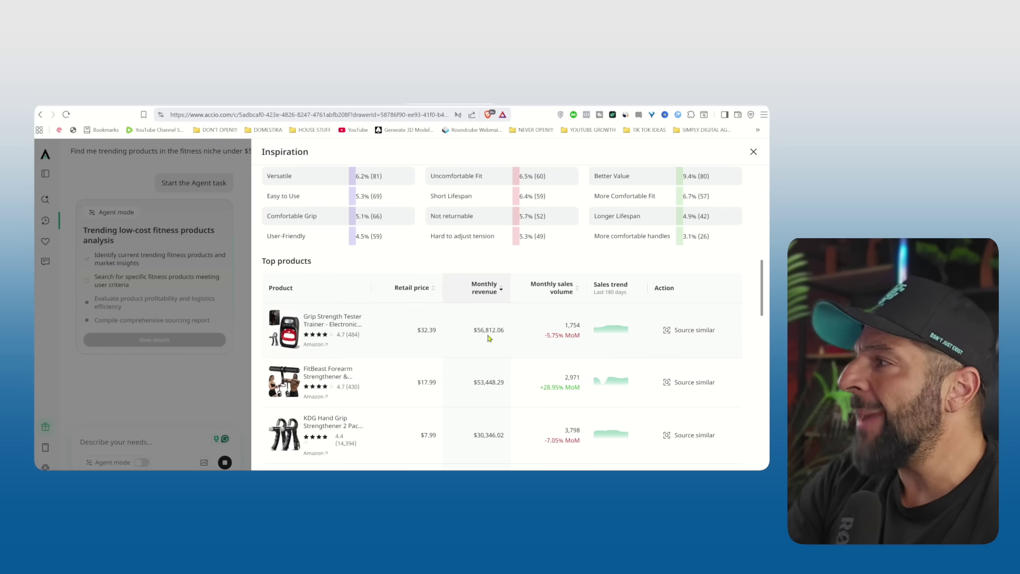
Step: Source products similar to the Grip Strength Tester and browse the Hand Grip Trainer supplier offers
{"action": "left_click", "coordinate": [692, 330]}
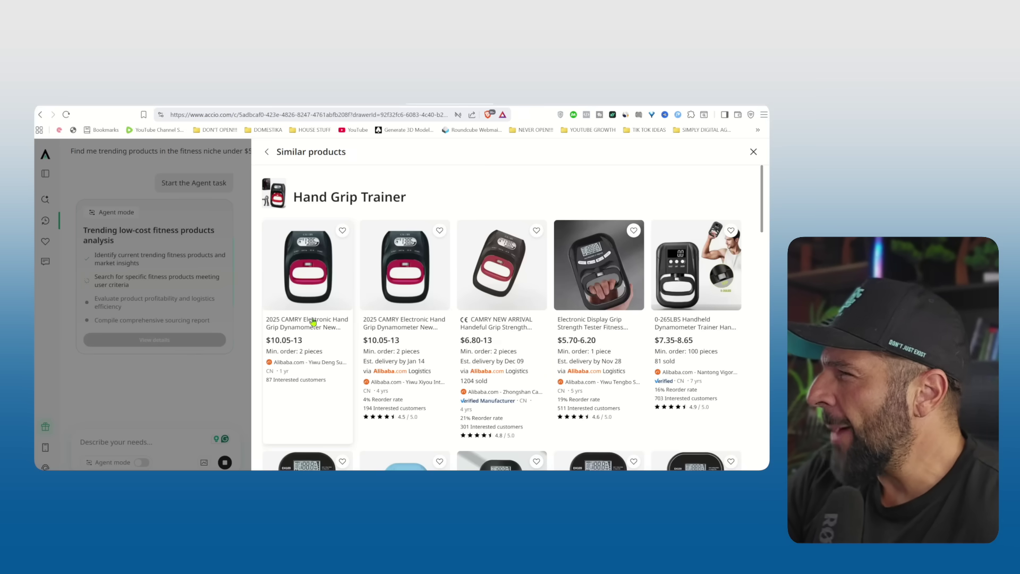
{"action": "scroll", "coordinate": [451, 315], "scroll_direction": "down", "scroll_amount": 3}
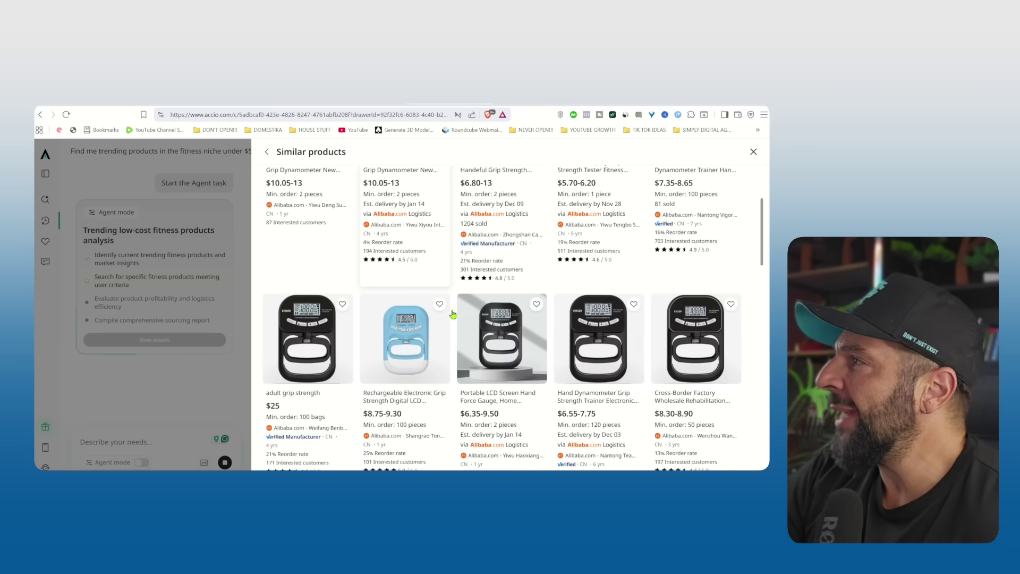
{"action": "scroll", "coordinate": [452, 315], "scroll_direction": "down", "scroll_amount": 1}
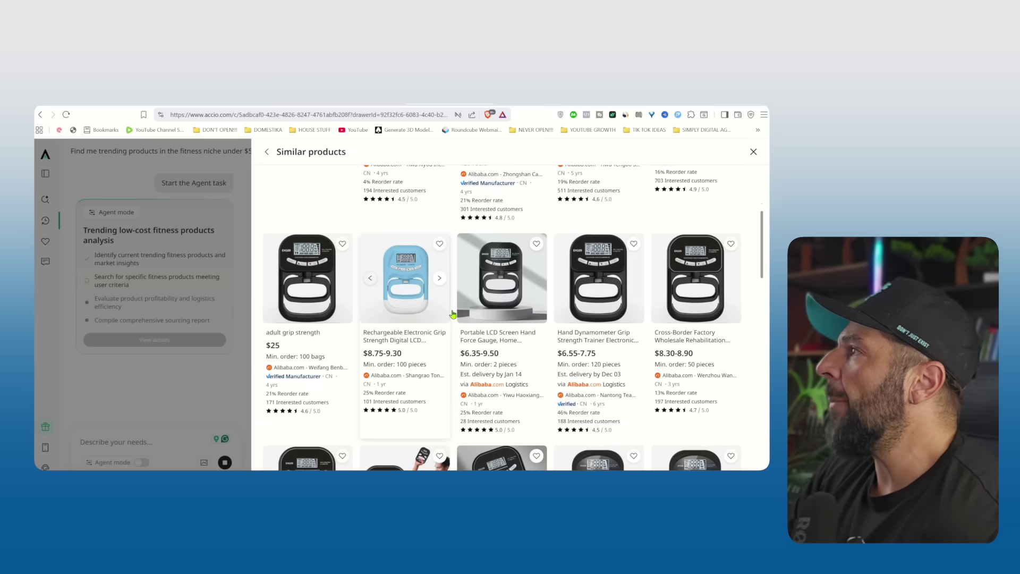
{"action": "scroll", "coordinate": [584, 282], "scroll_direction": "up", "scroll_amount": 4}
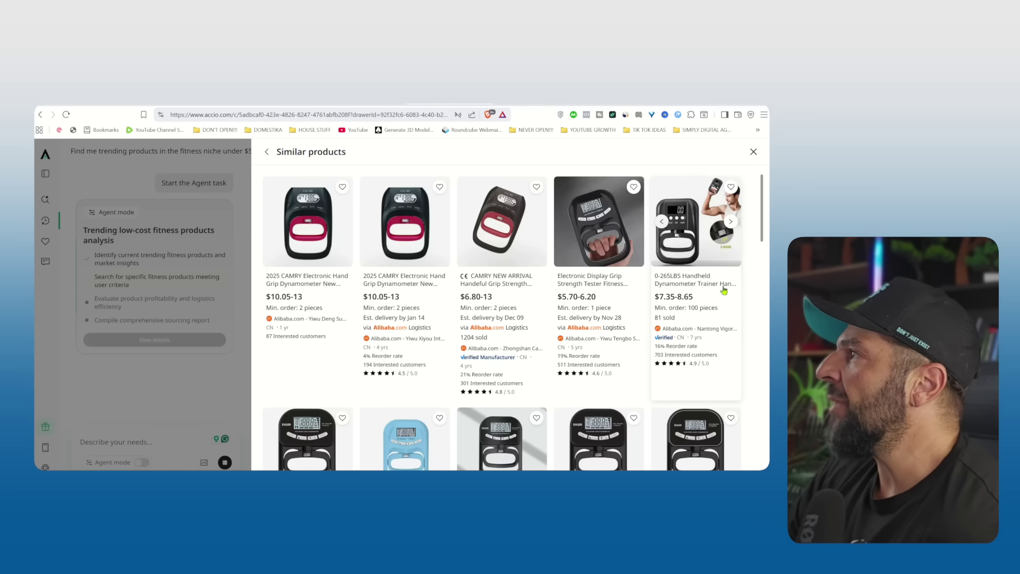
Step: Open the 0-265LBS Handheld Dynamometer's product details and scroll through its attributes and reviews
{"action": "left_click", "coordinate": [719, 247]}
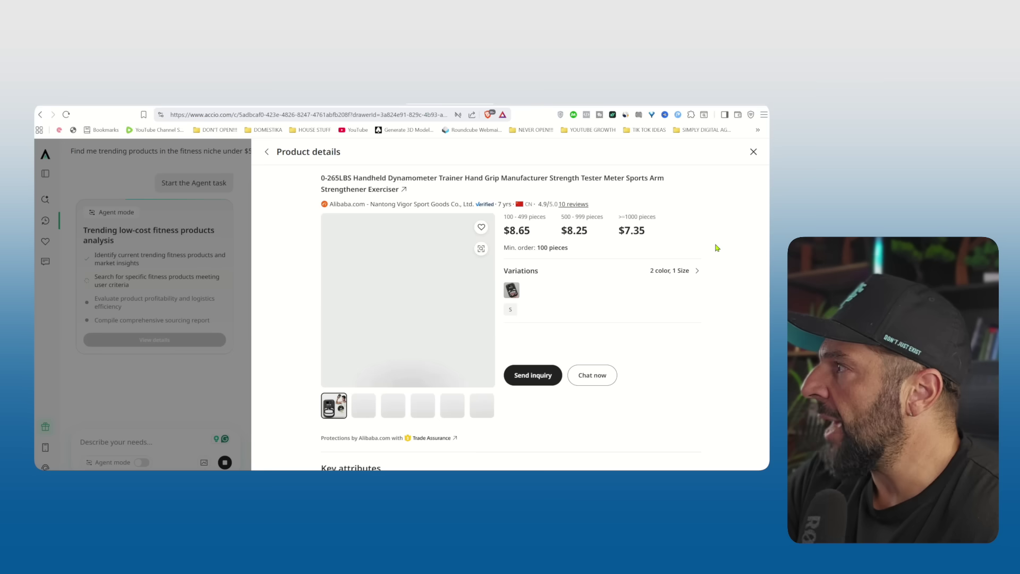
{"action": "scroll", "coordinate": [338, 332], "scroll_direction": "down", "scroll_amount": 10}
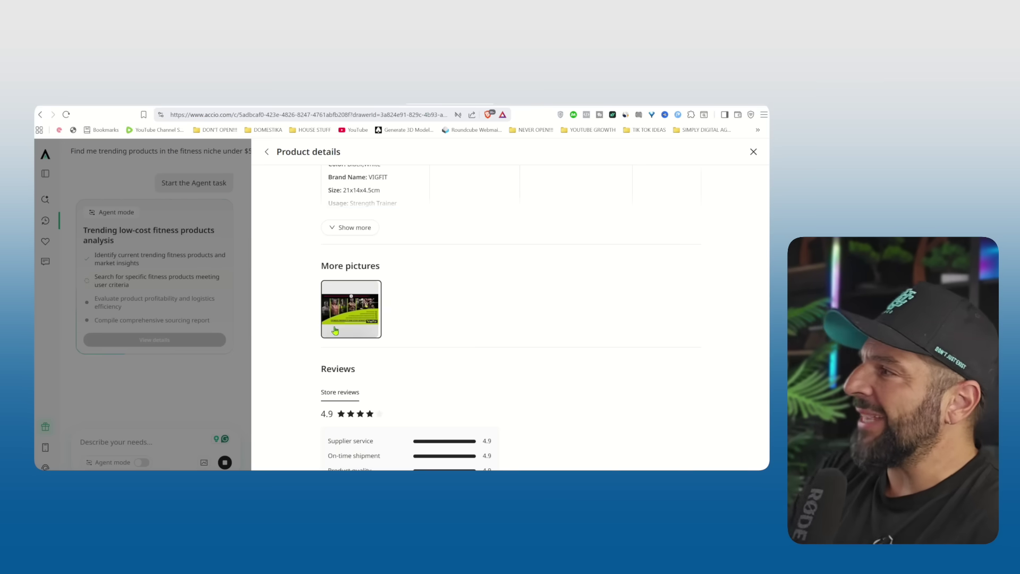
{"action": "scroll", "coordinate": [335, 331], "scroll_direction": "down", "scroll_amount": 4}
{"action": "scroll", "coordinate": [331, 329], "scroll_direction": "up", "scroll_amount": 14}
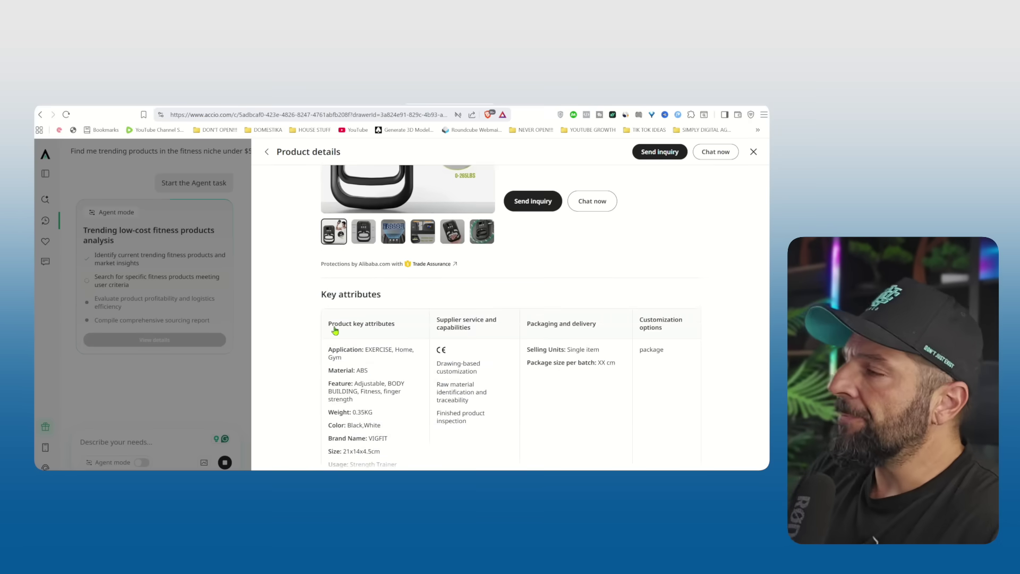
Step: Start a supplier chat and send the question 'do you do white label' with branding and design changes
{"action": "left_click", "coordinate": [590, 375]}
{"action": "left_click", "coordinate": [277, 422]}
{"action": "type", "text": "do you do whi"}
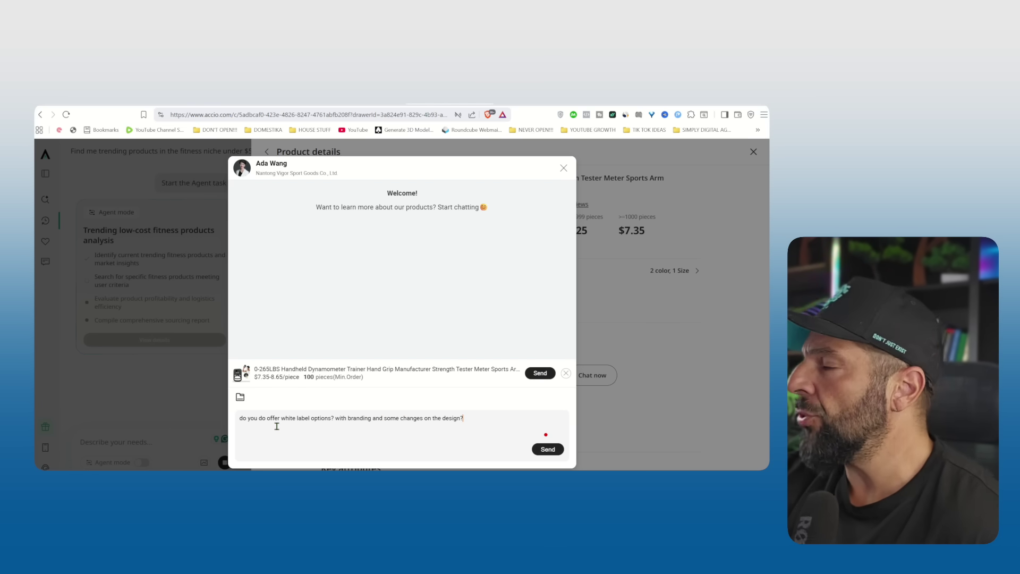
{"action": "left_click", "coordinate": [550, 450]}
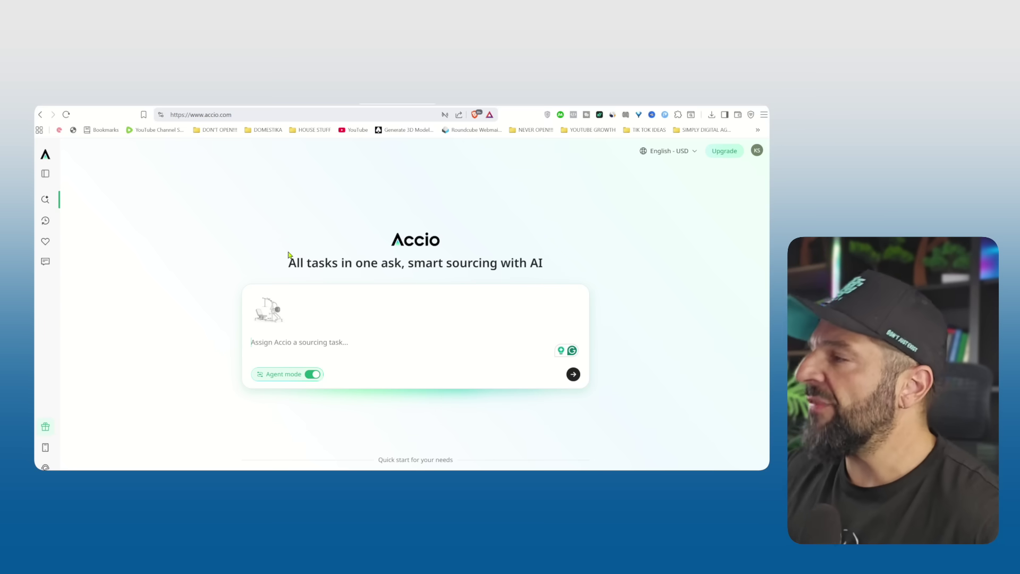
Step: Send the sketch with the gym-setting render prompt, minus its stray opening quote, and start the rendering plan
{"action": "type", "text": "'Turn this rough sketch into a professional product render in a gym setting.'"}
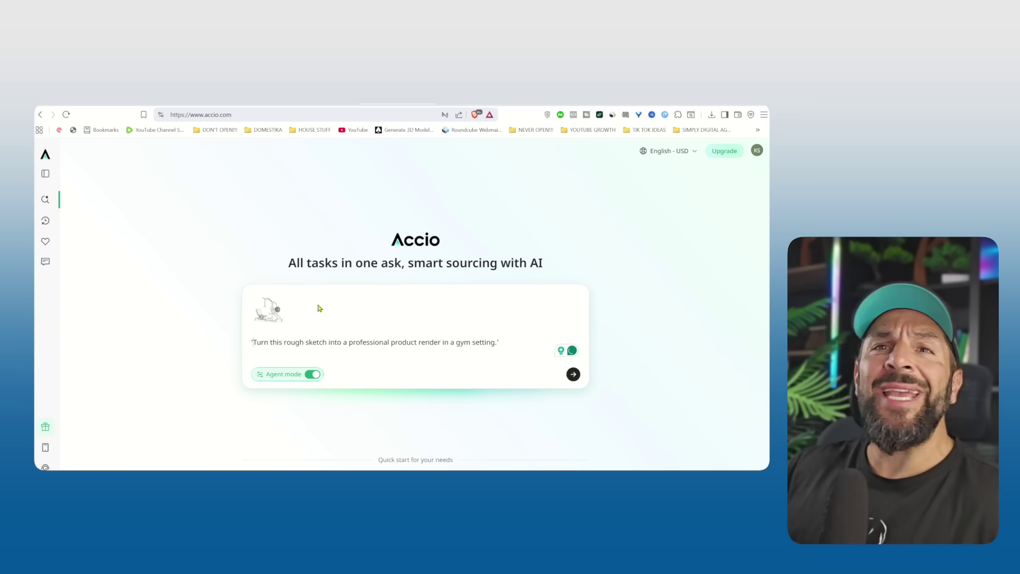
{"action": "key", "text": "BackSpace"}
{"action": "left_click", "coordinate": [574, 374]}
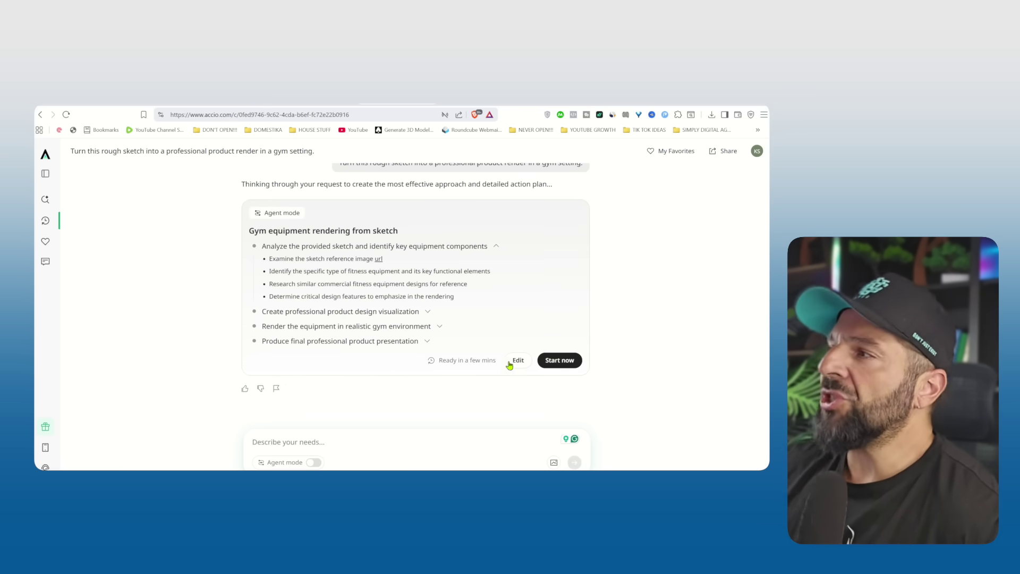
{"action": "scroll", "coordinate": [359, 238], "scroll_direction": "up", "scroll_amount": 1}
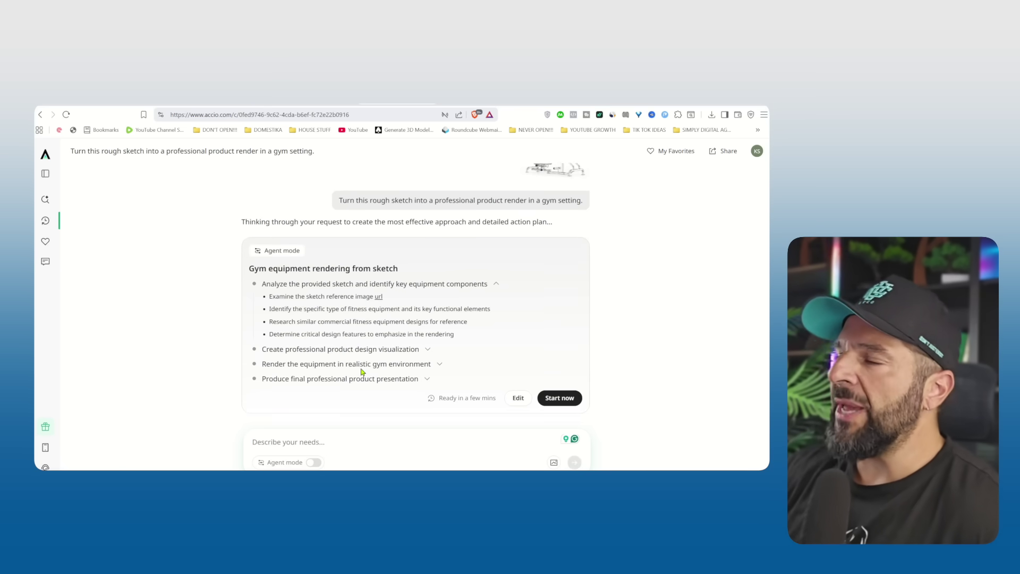
{"action": "left_click", "coordinate": [561, 405]}
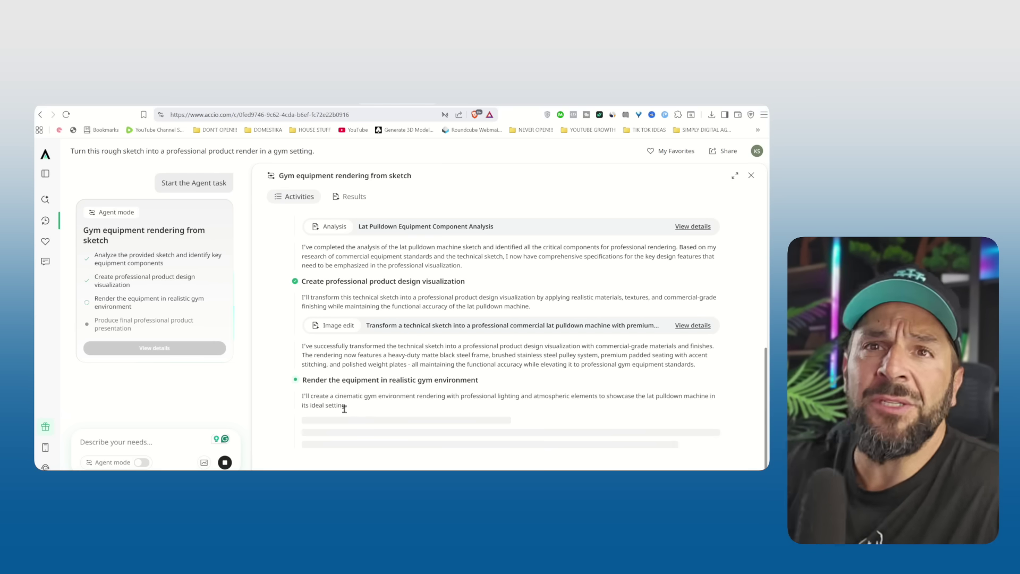
Step: Scroll the Activities panel to follow the agent's sketch analysis and first lat pulldown render
{"action": "scroll", "coordinate": [520, 303], "scroll_direction": "up", "scroll_amount": 1}
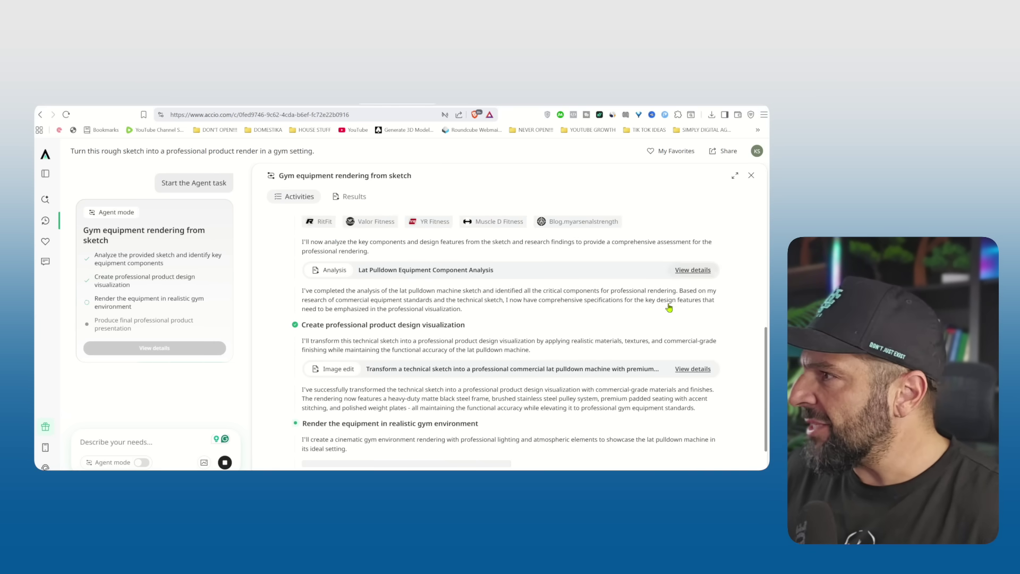
{"action": "scroll", "coordinate": [425, 301], "scroll_direction": "up", "scroll_amount": 1}
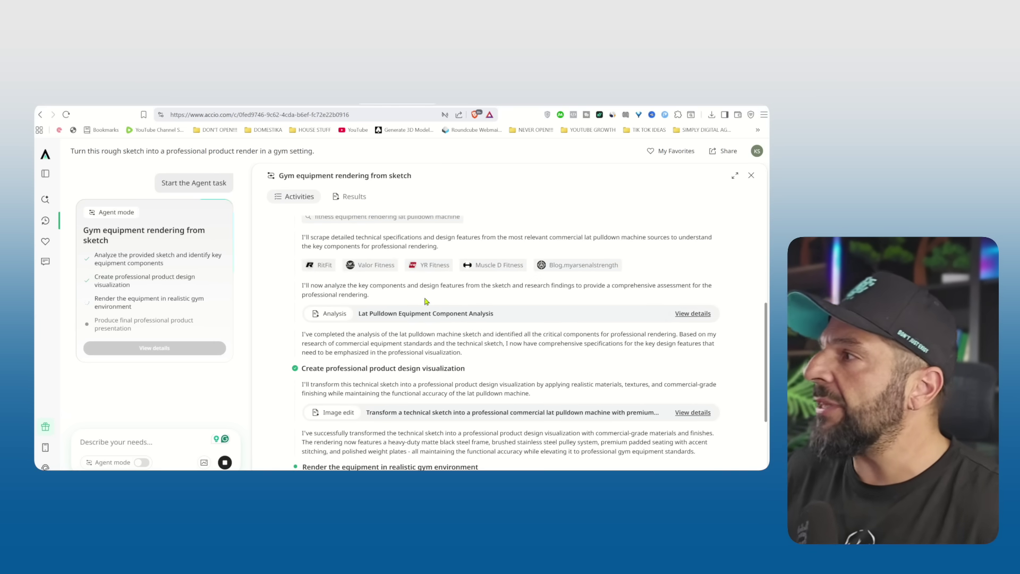
Step: Review the Lat Pulldown Equipment Component Analysis and enlarge the black studio render of the machine
{"action": "left_click", "coordinate": [688, 313]}
{"action": "scroll", "coordinate": [486, 304], "scroll_direction": "down", "scroll_amount": 5}
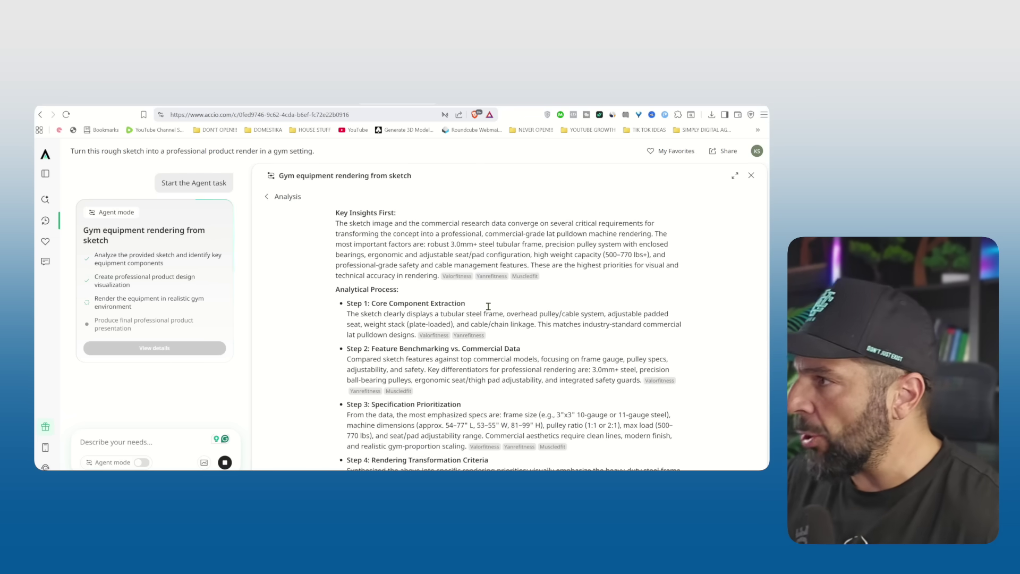
{"action": "scroll", "coordinate": [487, 307], "scroll_direction": "down", "scroll_amount": 8}
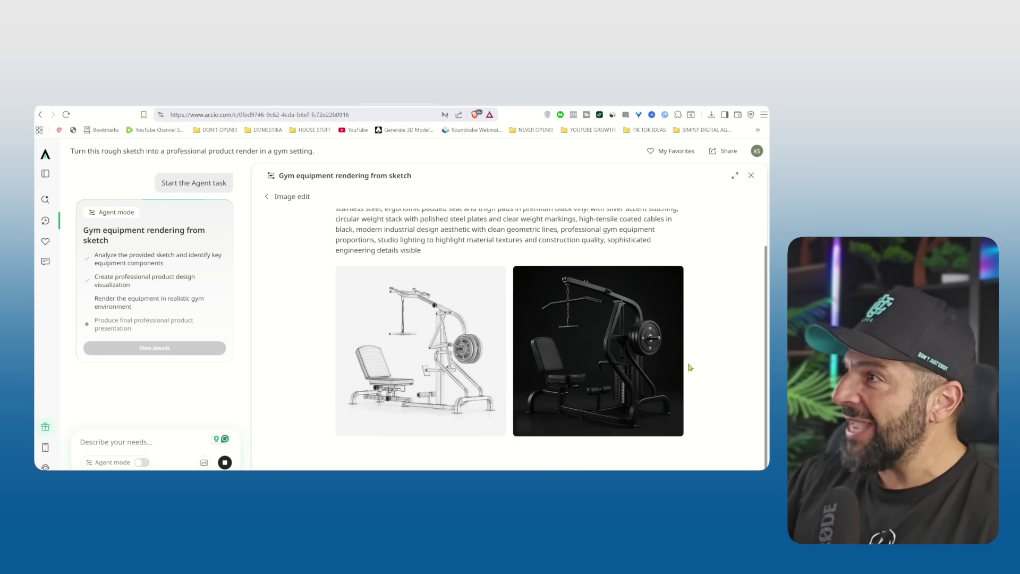
{"action": "left_click", "coordinate": [589, 393]}
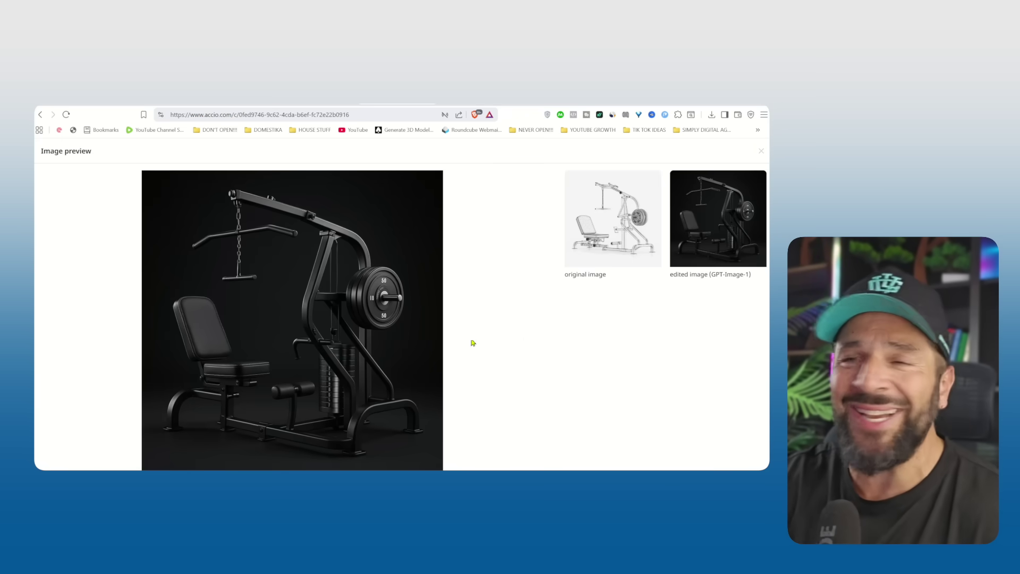
{"action": "left_click", "coordinate": [762, 152]}
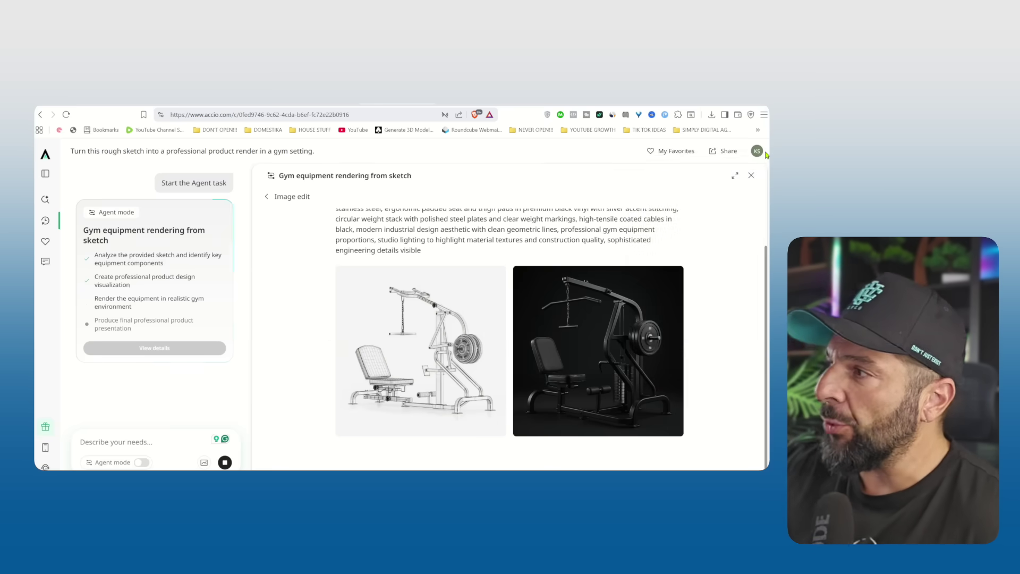
{"action": "left_click", "coordinate": [274, 200]}
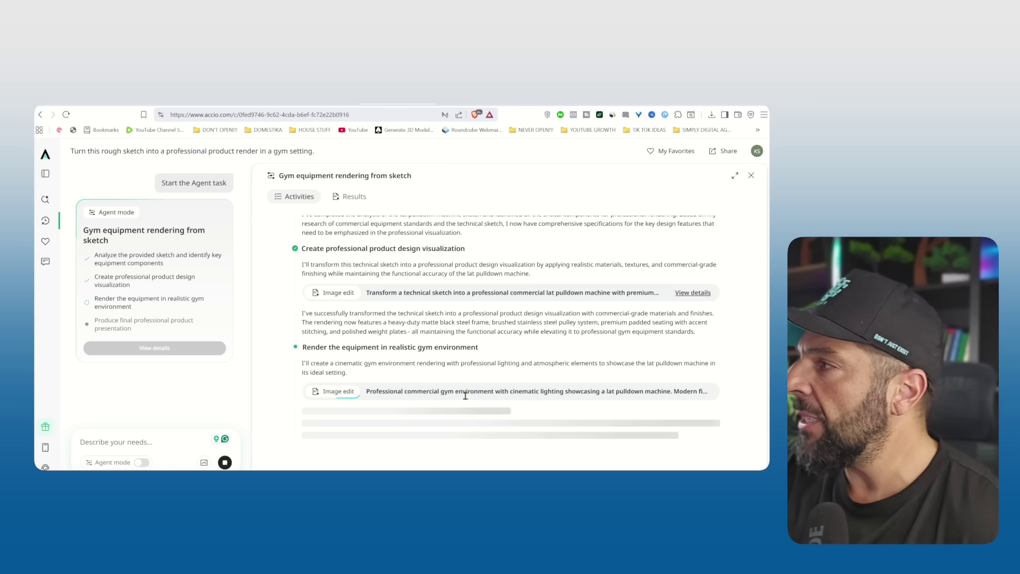
Step: Open the gym environment render step and enlarge the lat pulldown machine in its gym setting
{"action": "scroll", "coordinate": [460, 391], "scroll_direction": "up", "scroll_amount": 3}
{"action": "scroll", "coordinate": [460, 392], "scroll_direction": "down", "scroll_amount": 3}
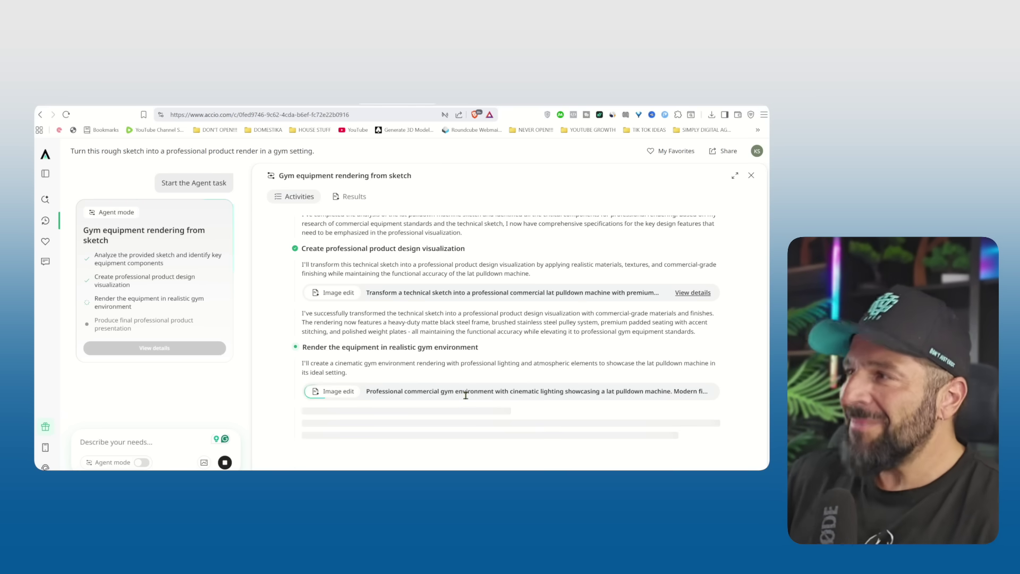
{"action": "left_click", "coordinate": [460, 392]}
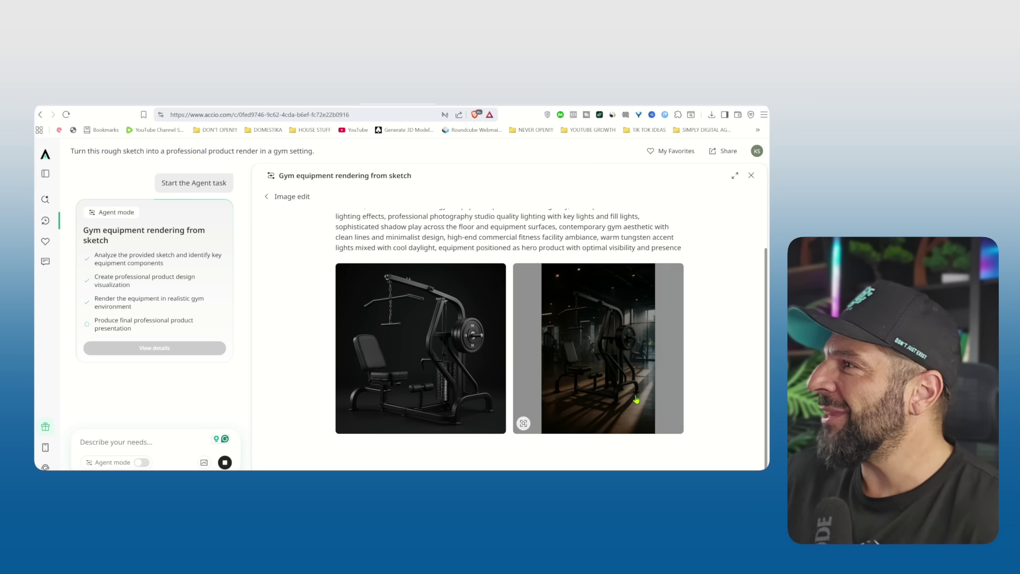
{"action": "left_click", "coordinate": [615, 378]}
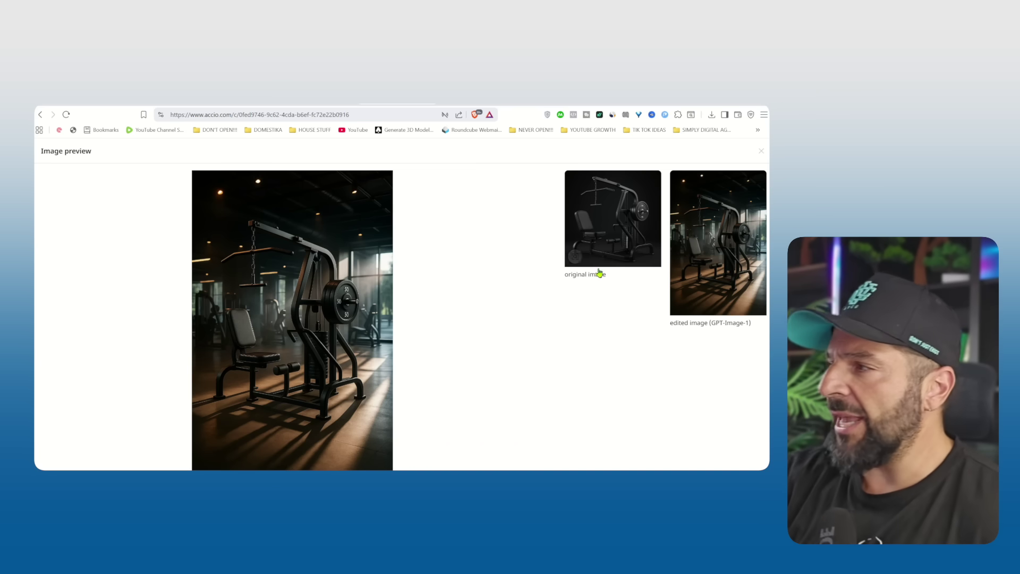
Step: Close the enlarged render preview and scroll down through the Results report
{"action": "key", "text": "Escape"}
{"action": "scroll", "coordinate": [558, 387], "scroll_direction": "up", "scroll_amount": 8}
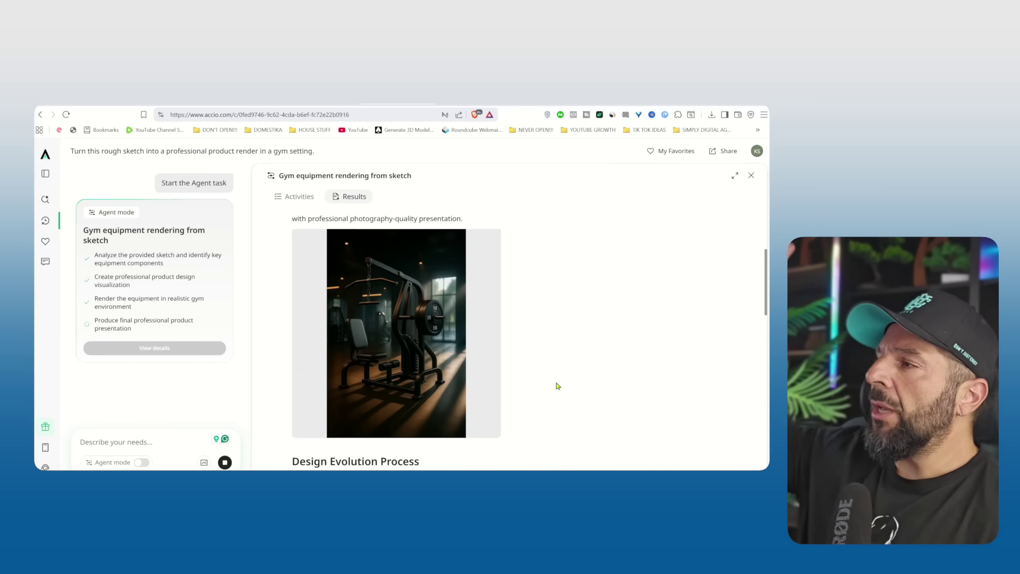
{"action": "scroll", "coordinate": [558, 386], "scroll_direction": "up", "scroll_amount": 1}
{"action": "scroll", "coordinate": [558, 386], "scroll_direction": "down", "scroll_amount": 6}
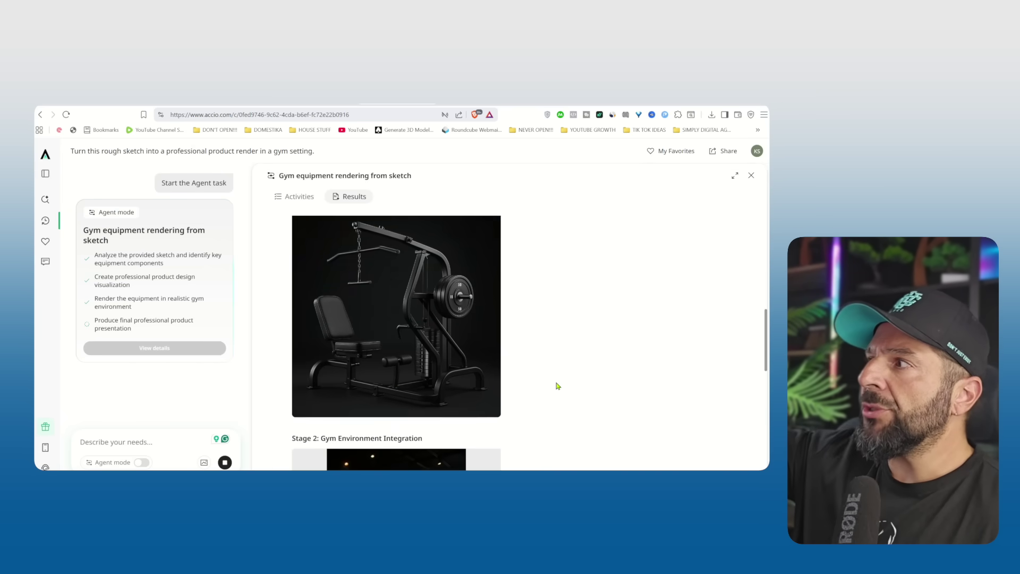
{"action": "scroll", "coordinate": [558, 386], "scroll_direction": "down", "scroll_amount": 7}
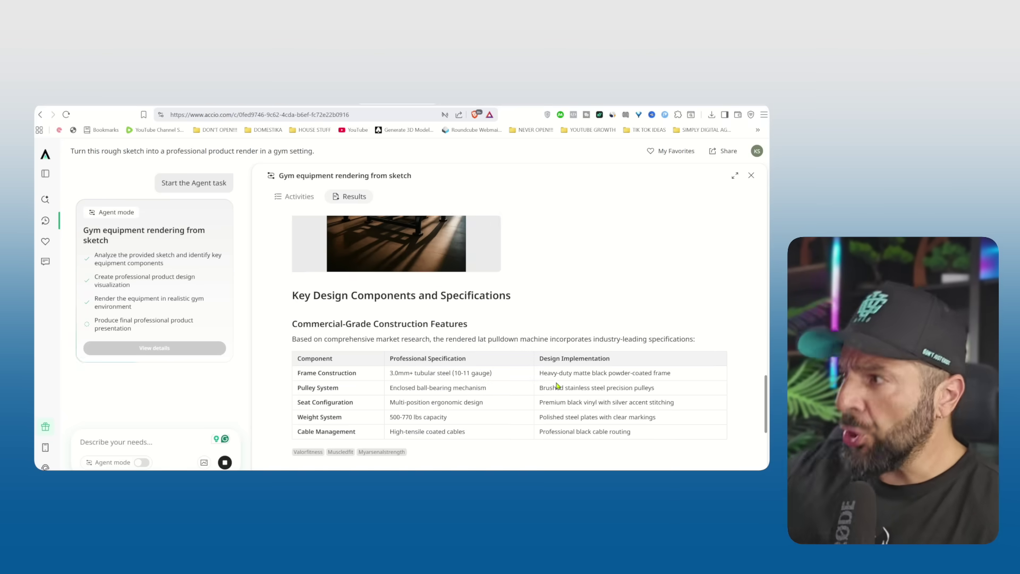
{"action": "scroll", "coordinate": [558, 385], "scroll_direction": "down", "scroll_amount": 1}
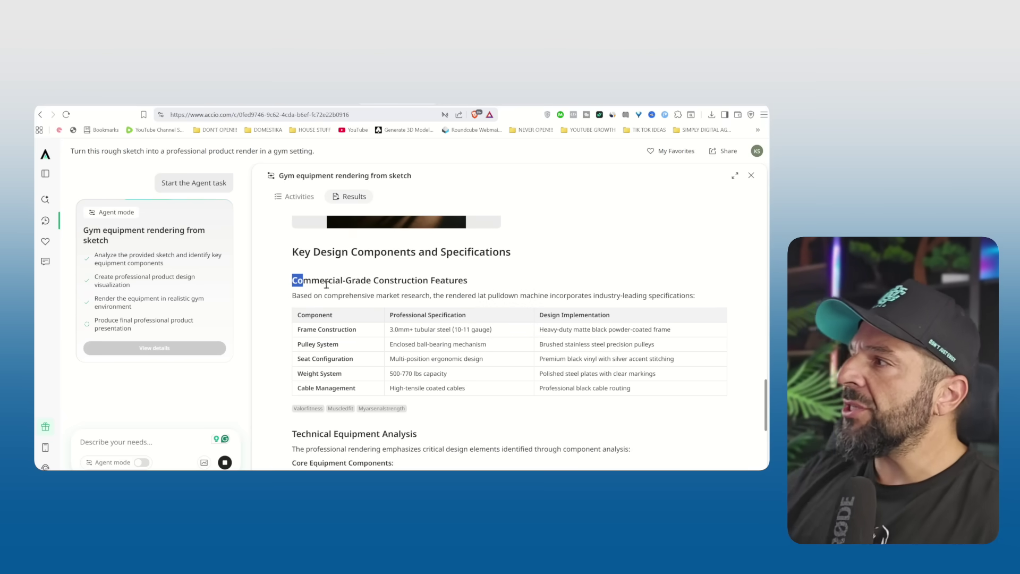
{"action": "left_click_drag", "start_coordinate": [326, 285], "coordinate": [469, 281]}
{"action": "scroll", "coordinate": [325, 353], "scroll_direction": "down", "scroll_amount": 2}
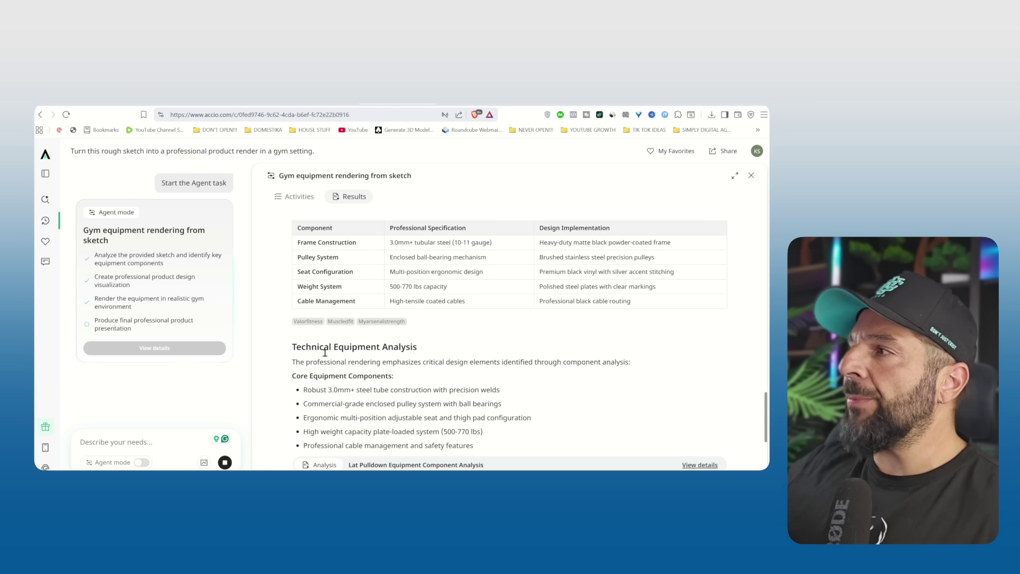
{"action": "scroll", "coordinate": [324, 353], "scroll_direction": "down", "scroll_amount": 4}
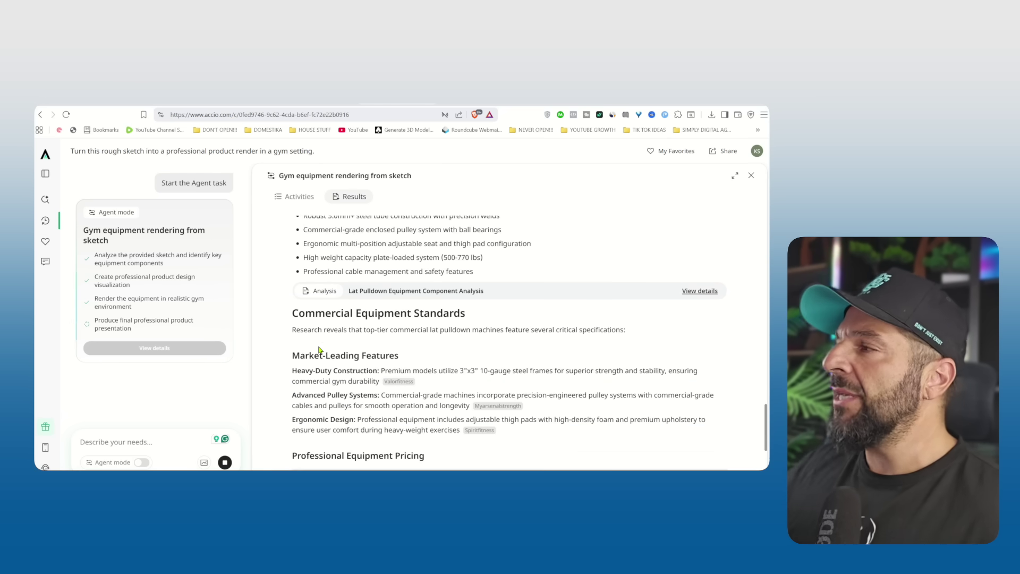
{"action": "scroll", "coordinate": [318, 348], "scroll_direction": "down", "scroll_amount": 1}
{"action": "scroll", "coordinate": [420, 332], "scroll_direction": "down", "scroll_amount": 2}
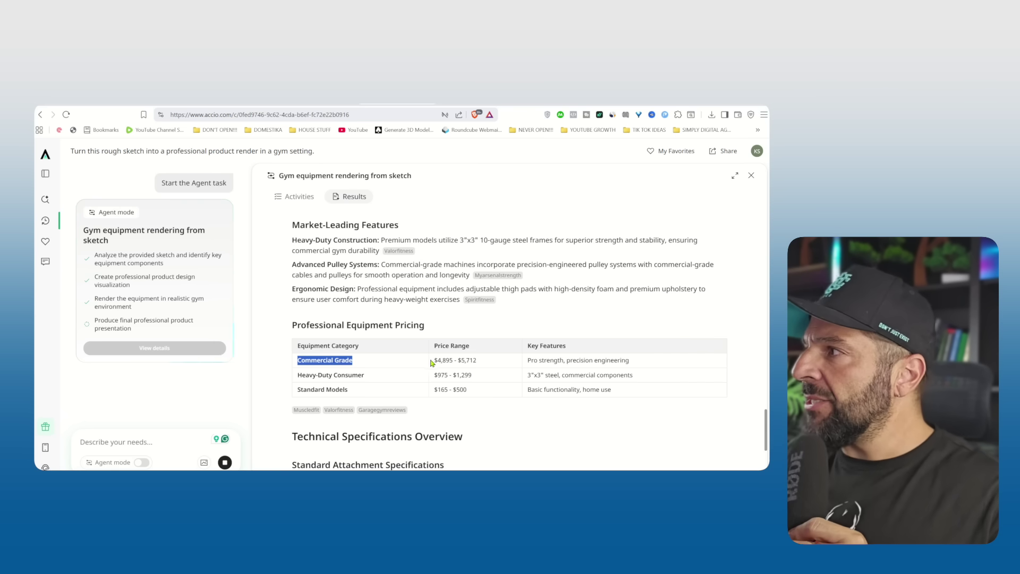
{"action": "scroll", "coordinate": [635, 360], "scroll_direction": "down", "scroll_amount": 2}
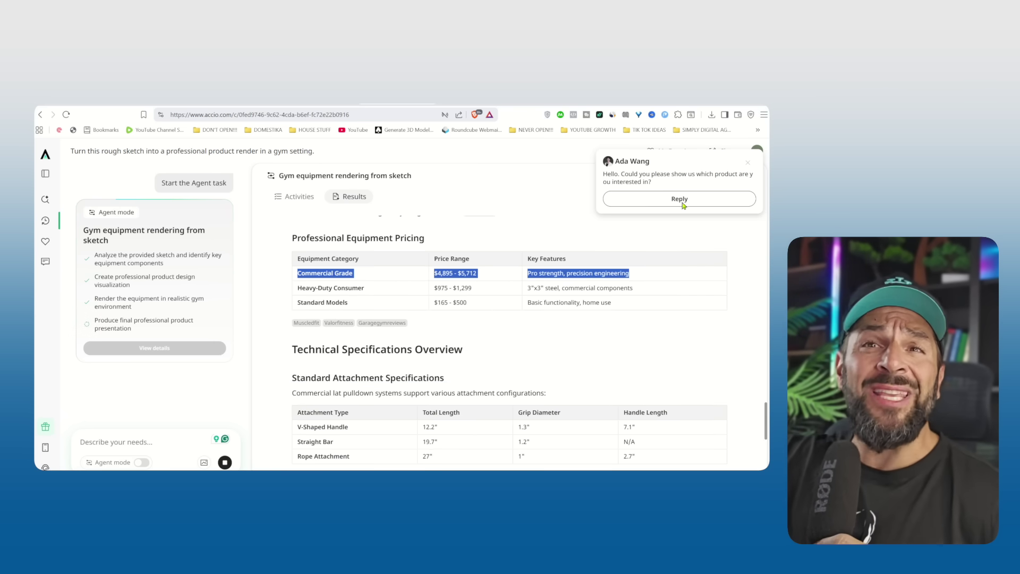
Step: Dismiss the supplier chat popup and continue down to the rendering quality summary
{"action": "left_click", "coordinate": [748, 162]}
{"action": "scroll", "coordinate": [477, 342], "scroll_direction": "down", "scroll_amount": 4}
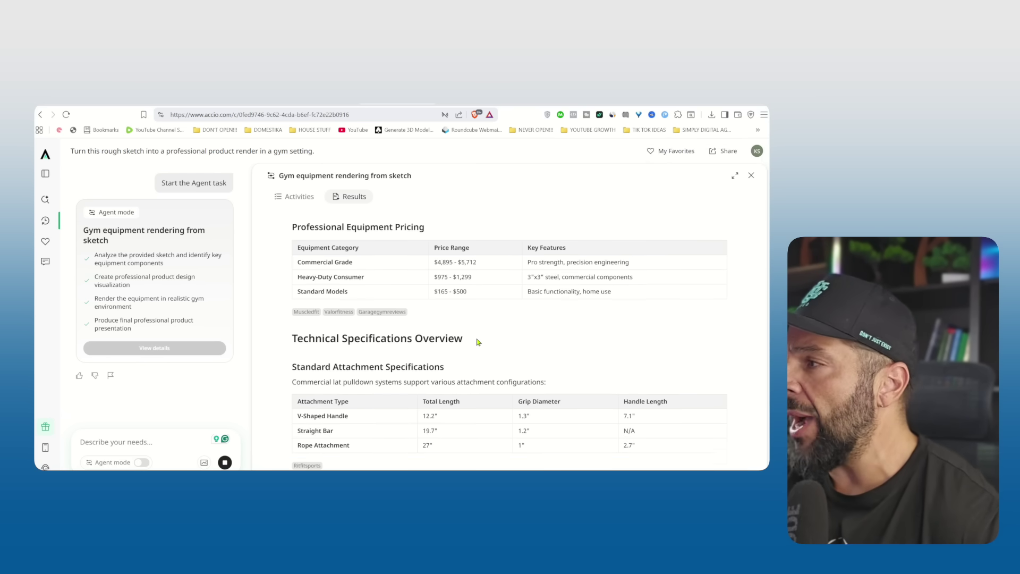
{"action": "scroll", "coordinate": [479, 343], "scroll_direction": "down", "scroll_amount": 2}
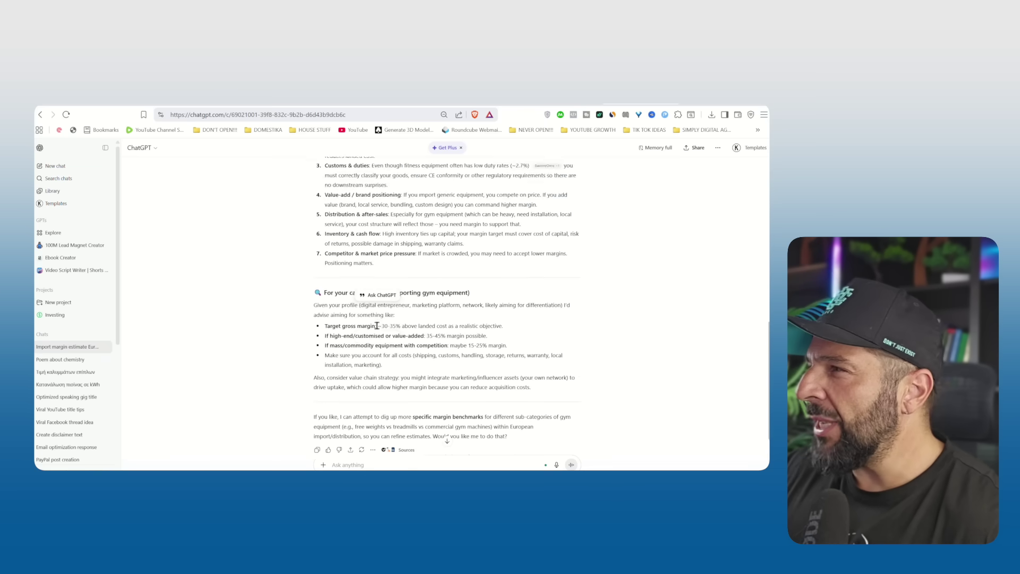
Step: Scroll ChatGPT's answer to the recommendation that high-end customised gym equipment reaches 35–45% margin
{"action": "scroll", "coordinate": [371, 322], "scroll_direction": "down", "scroll_amount": 1}
{"action": "scroll", "coordinate": [374, 324], "scroll_direction": "up", "scroll_amount": 1}
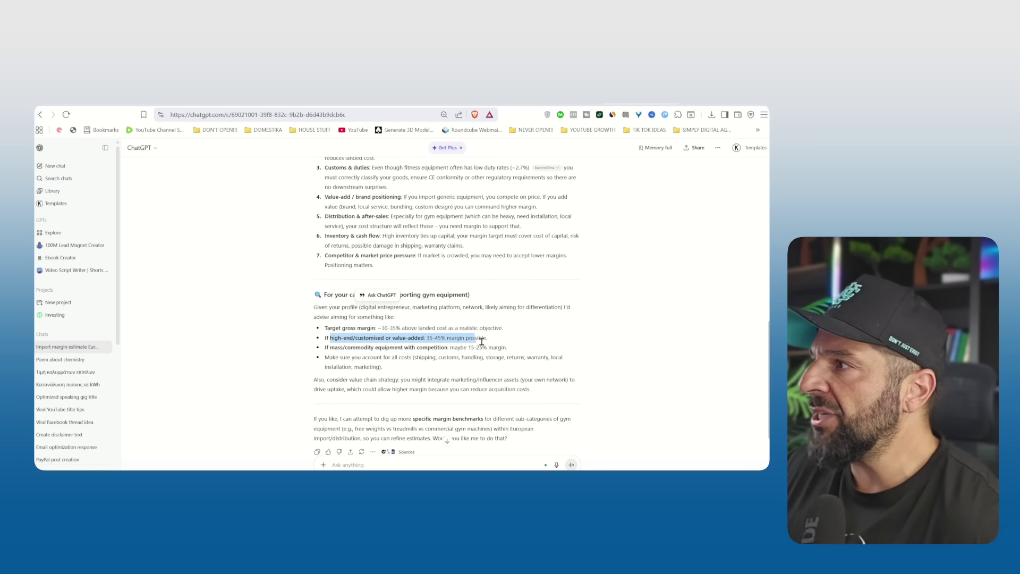
Step: Request European lat pulldown suppliers at a 45% minimum margin and start the proposed sourcing plan
{"action": "left_click", "coordinate": [326, 337]}
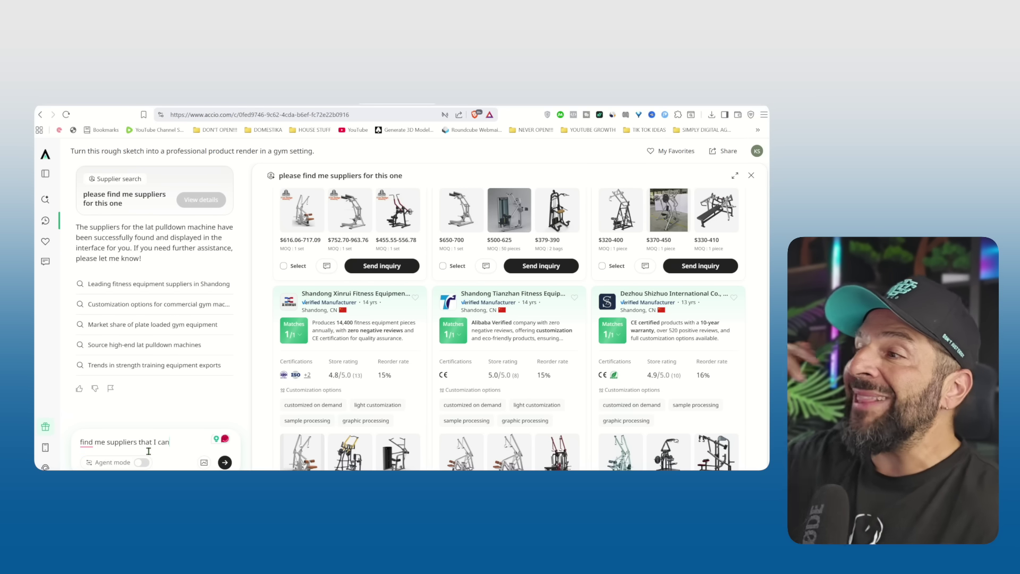
{"action": "type", "text": "can work with aiming to at least 45% margin in order t"}
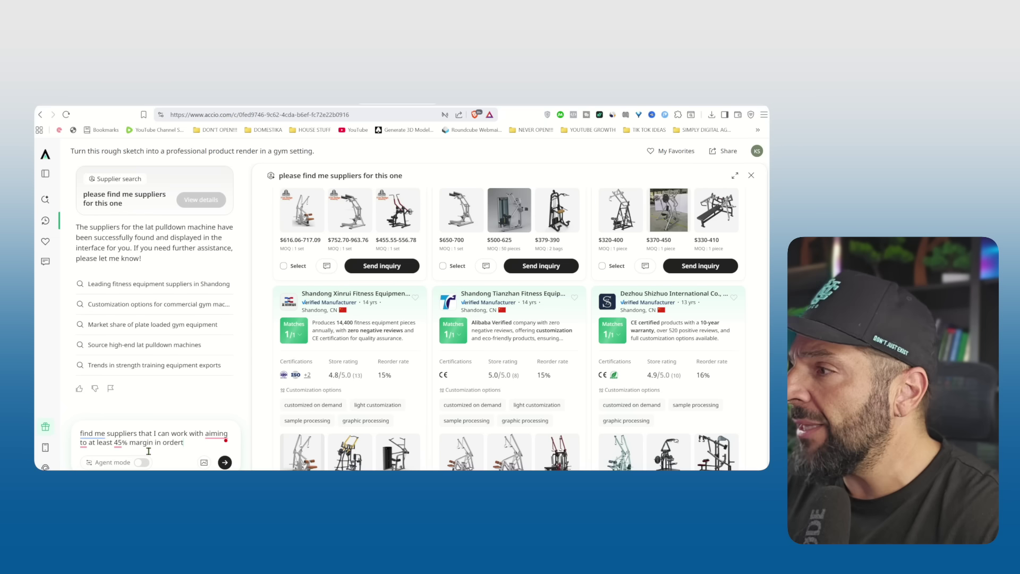
{"action": "type", "text": "o land the product at a competitive pricing in Europe"}
{"action": "left_click", "coordinate": [224, 462]}
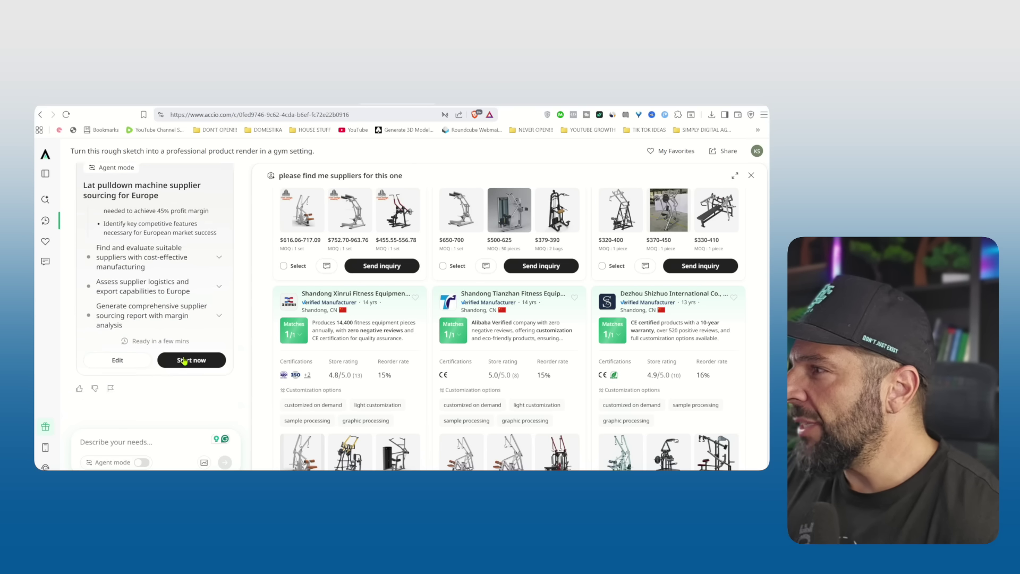
{"action": "left_click", "coordinate": [187, 360]}
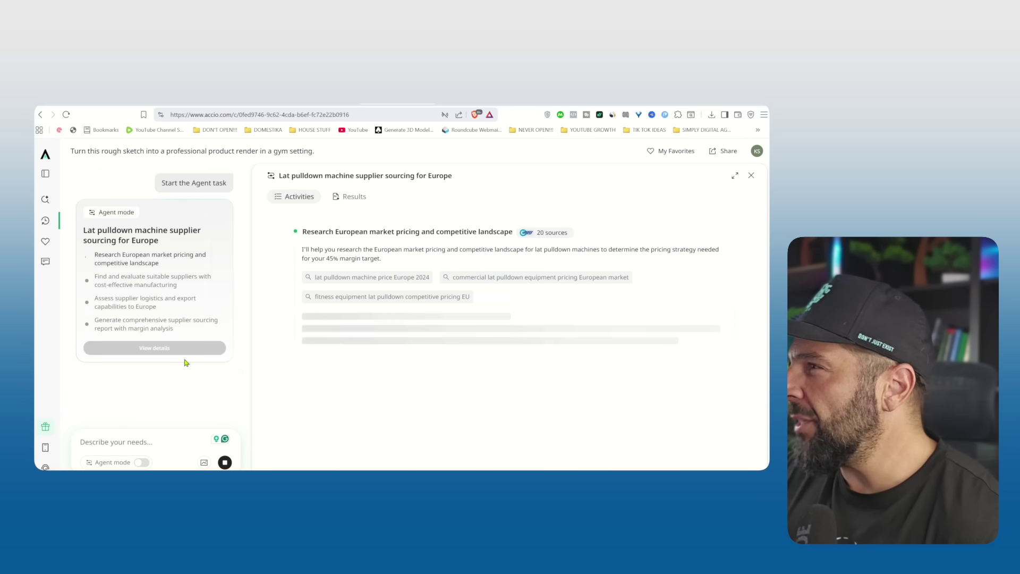
{"action": "scroll", "coordinate": [405, 289], "scroll_direction": "down", "scroll_amount": 3}
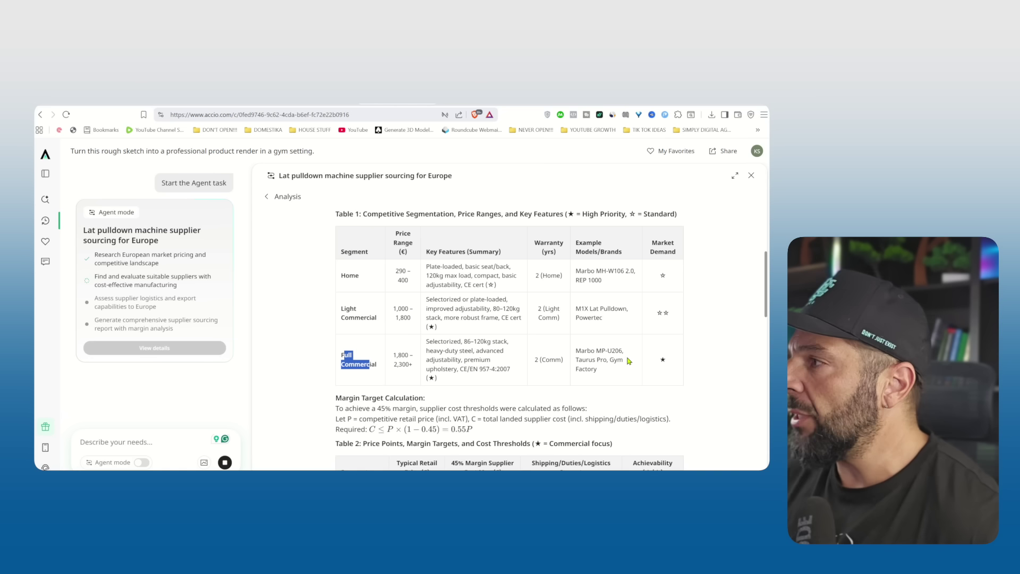
Step: Scroll through Table 1 segment prices and Table 2 45% margin costs in the Analysis panel
{"action": "scroll", "coordinate": [635, 353], "scroll_direction": "down", "scroll_amount": 1}
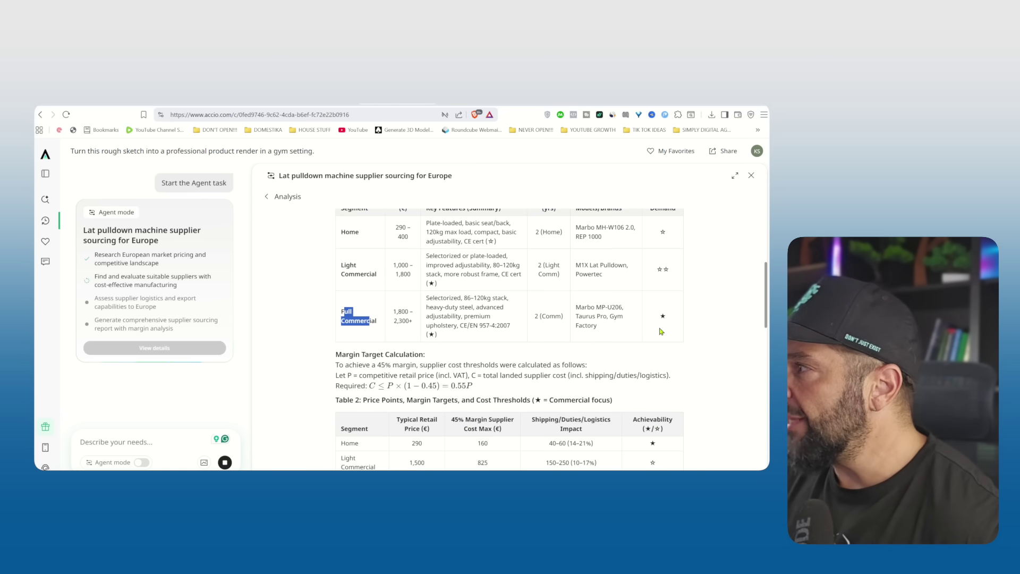
{"action": "scroll", "coordinate": [662, 331], "scroll_direction": "down", "scroll_amount": 2}
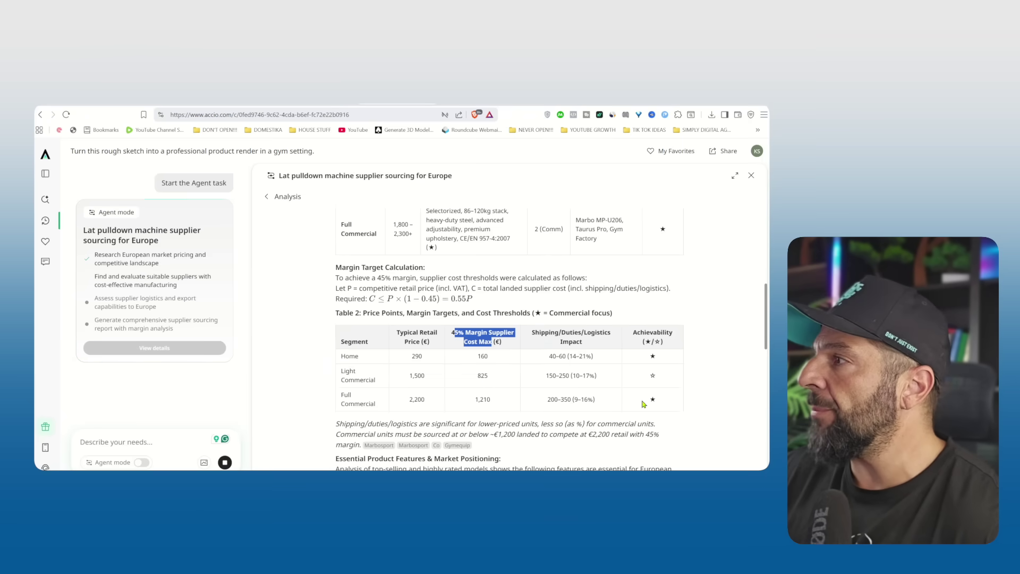
{"action": "scroll", "coordinate": [645, 396], "scroll_direction": "down", "scroll_amount": 1}
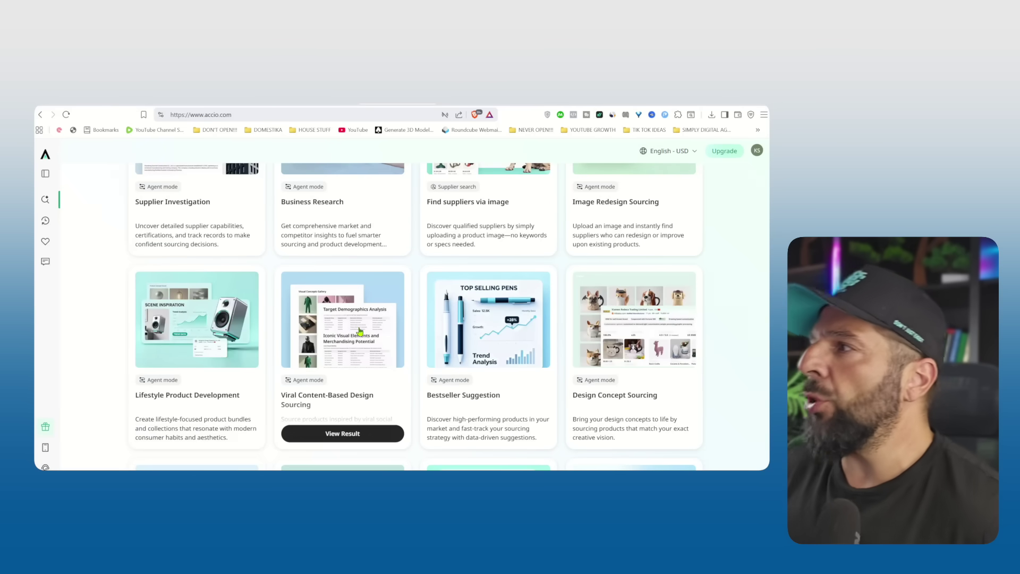
Step: Use the Viral Content-Based Design Sourcing example to ask which fitness accessories trend on TikTok and Etsy
{"action": "left_click", "coordinate": [340, 338]}
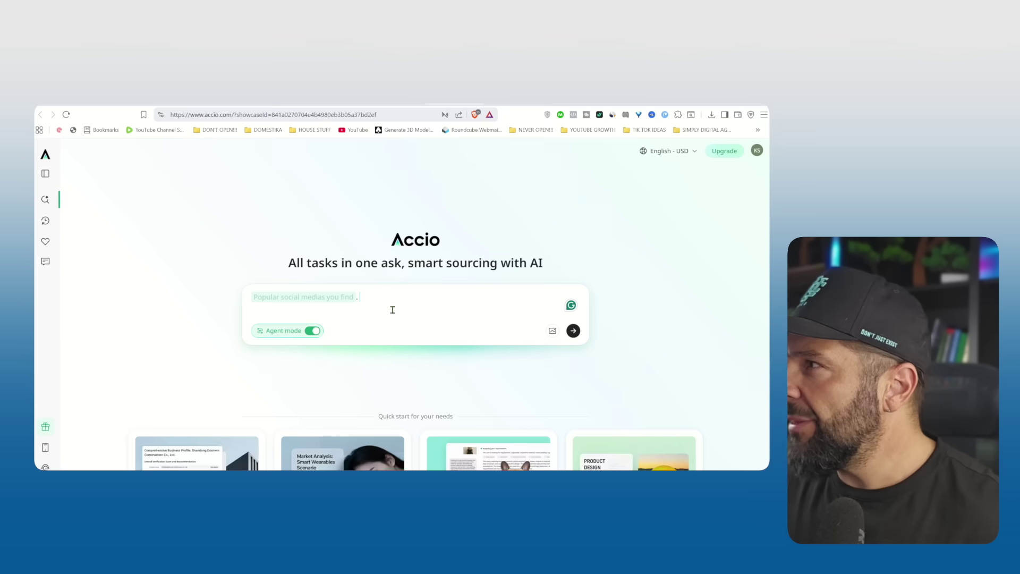
{"action": "type", "text": "Show me what’s trending in fitness accessories on TikTok and Etsy.’"}
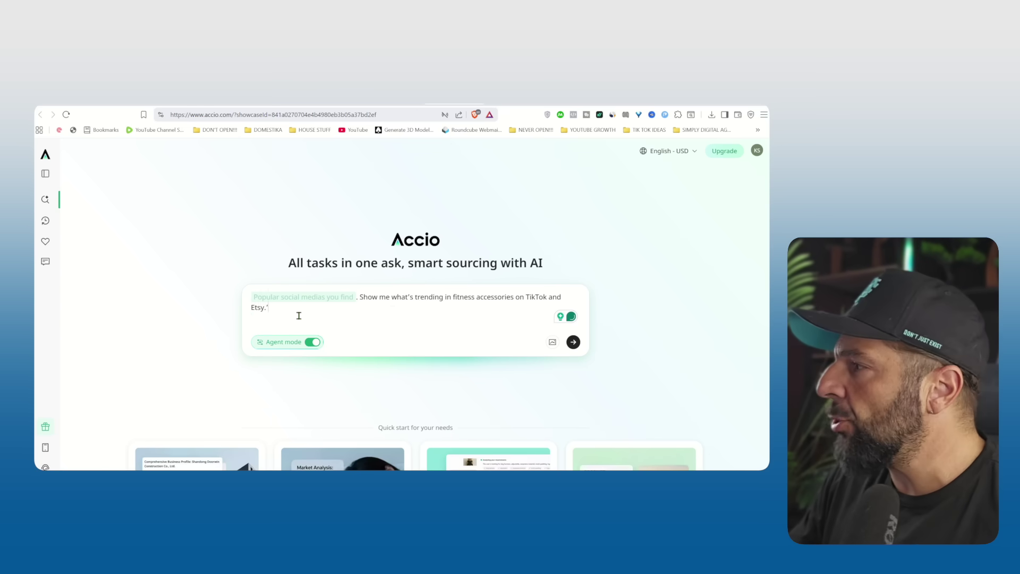
{"action": "left_click", "coordinate": [574, 343]}
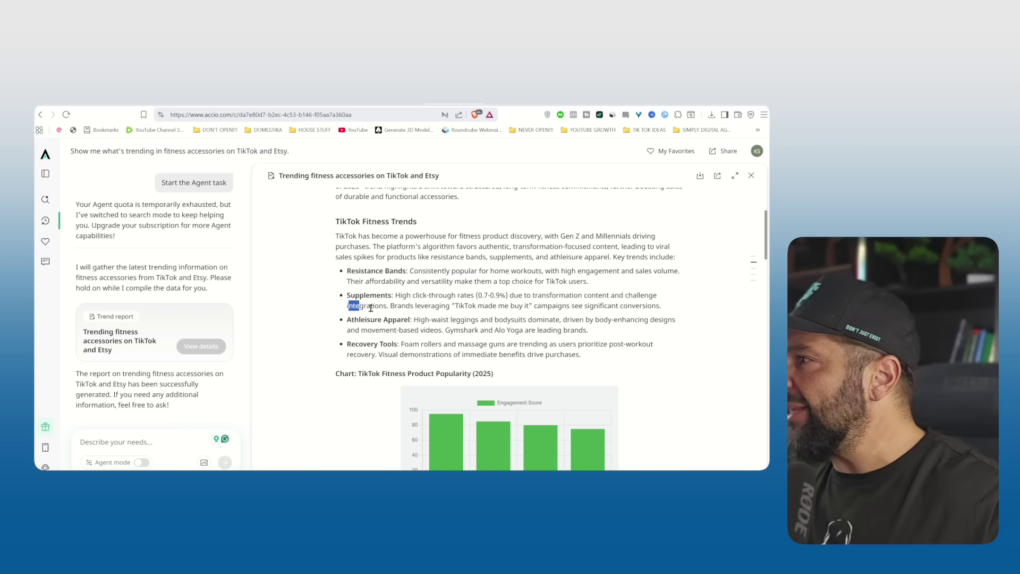
Step: Scroll the TikTok and Etsy sections, highlighting key lines, down to the resistance band recommendations
{"action": "left_click_drag", "start_coordinate": [465, 306], "coordinate": [465, 314]}
{"action": "scroll", "coordinate": [465, 311], "scroll_direction": "down", "scroll_amount": 2}
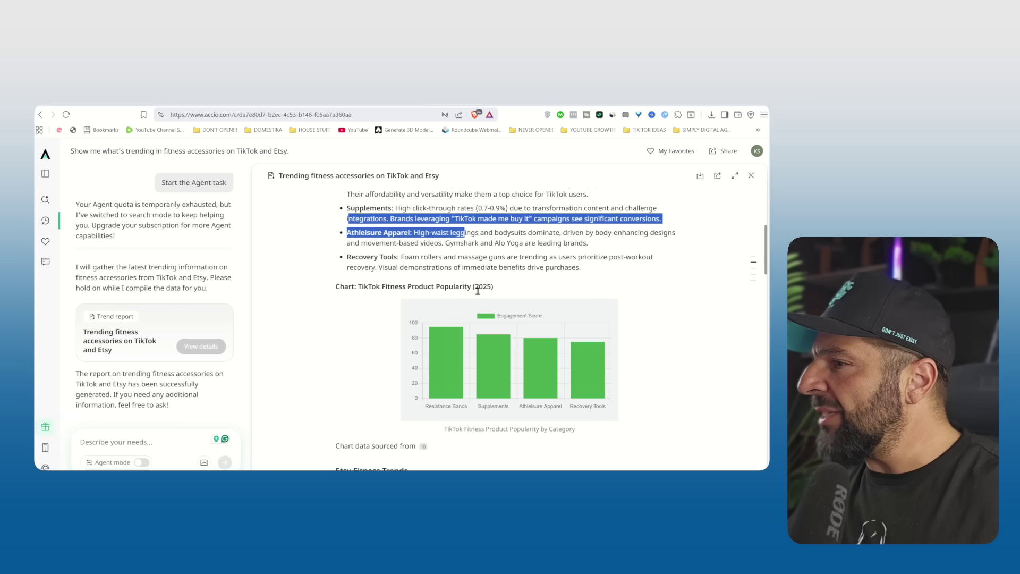
{"action": "left_click", "coordinate": [450, 371]}
{"action": "scroll", "coordinate": [447, 372], "scroll_direction": "down", "scroll_amount": 3}
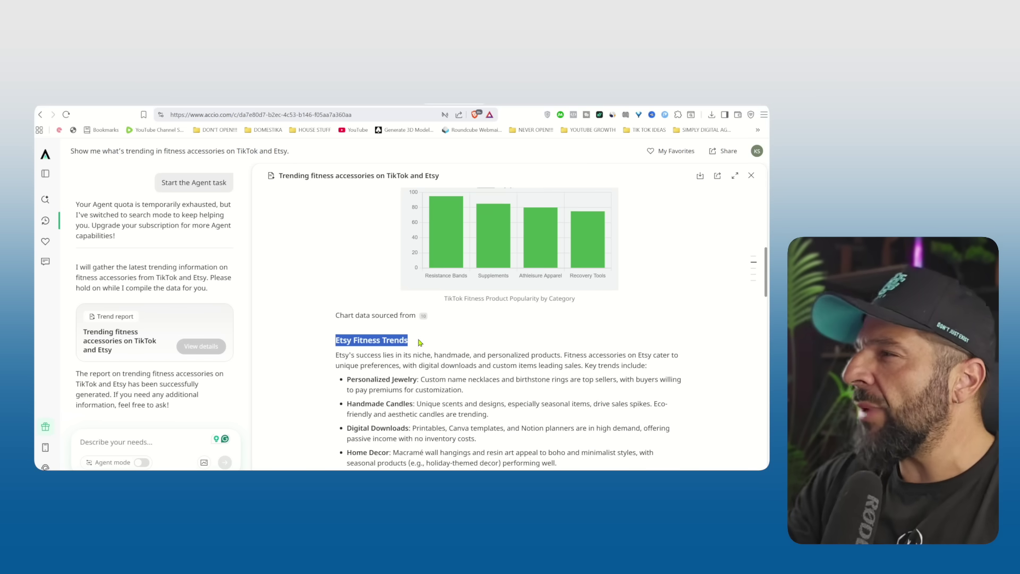
{"action": "scroll", "coordinate": [420, 342], "scroll_direction": "down", "scroll_amount": 4}
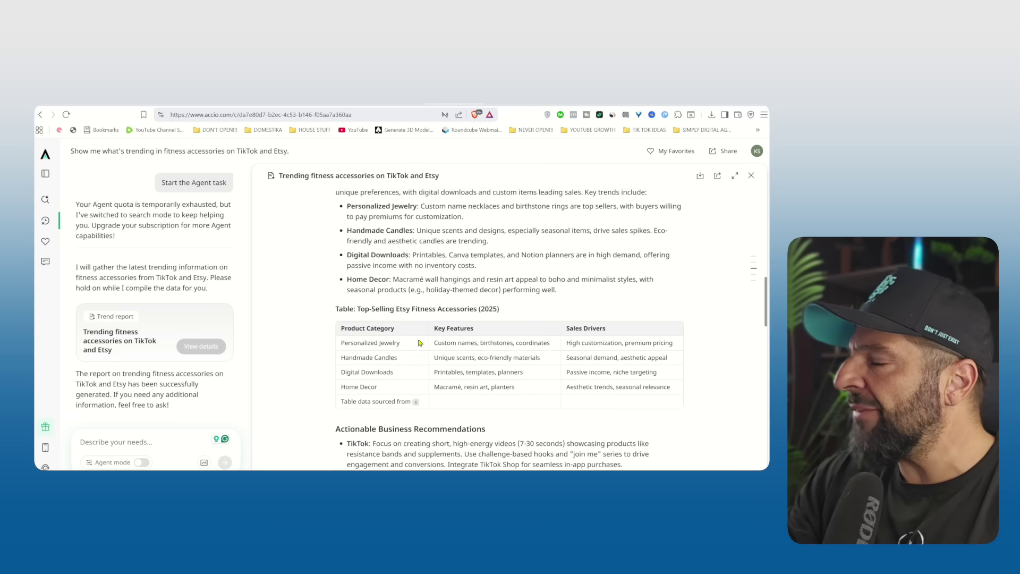
{"action": "scroll", "coordinate": [419, 342], "scroll_direction": "down", "scroll_amount": 2}
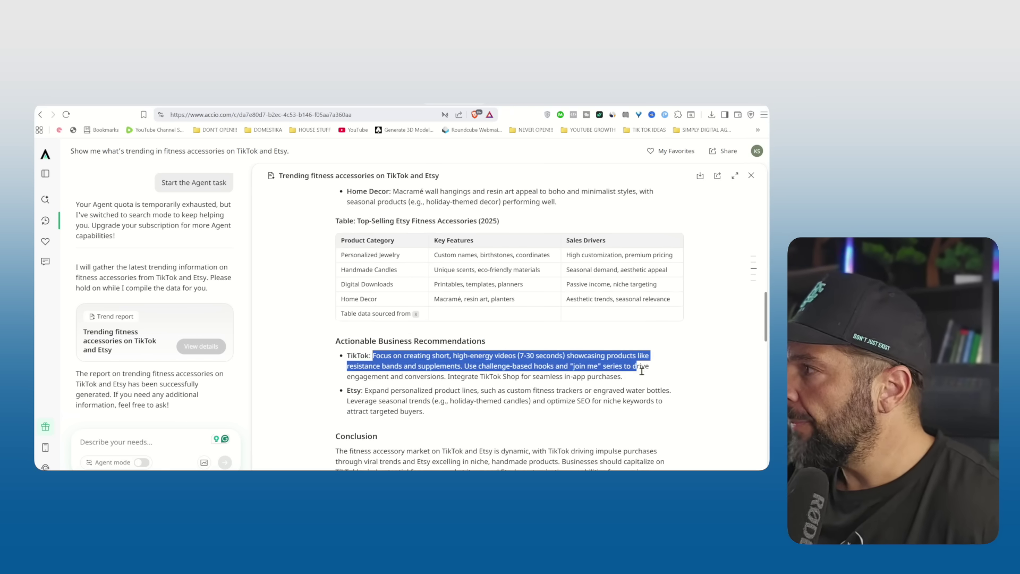
{"action": "left_click_drag", "start_coordinate": [641, 371], "coordinate": [643, 376]}
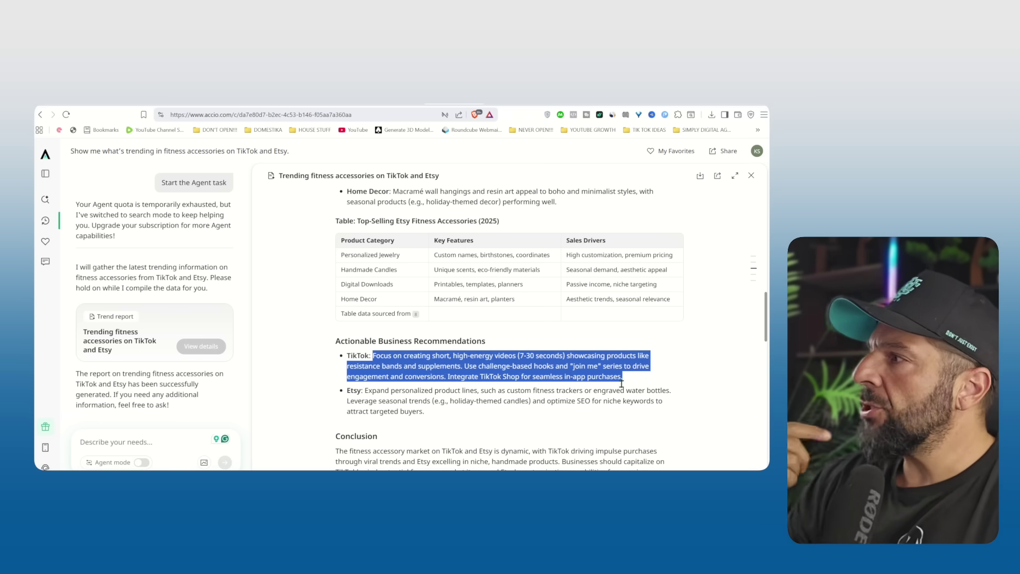
{"action": "scroll", "coordinate": [622, 381], "scroll_direction": "down", "scroll_amount": 1}
{"action": "left_click", "coordinate": [422, 361]}
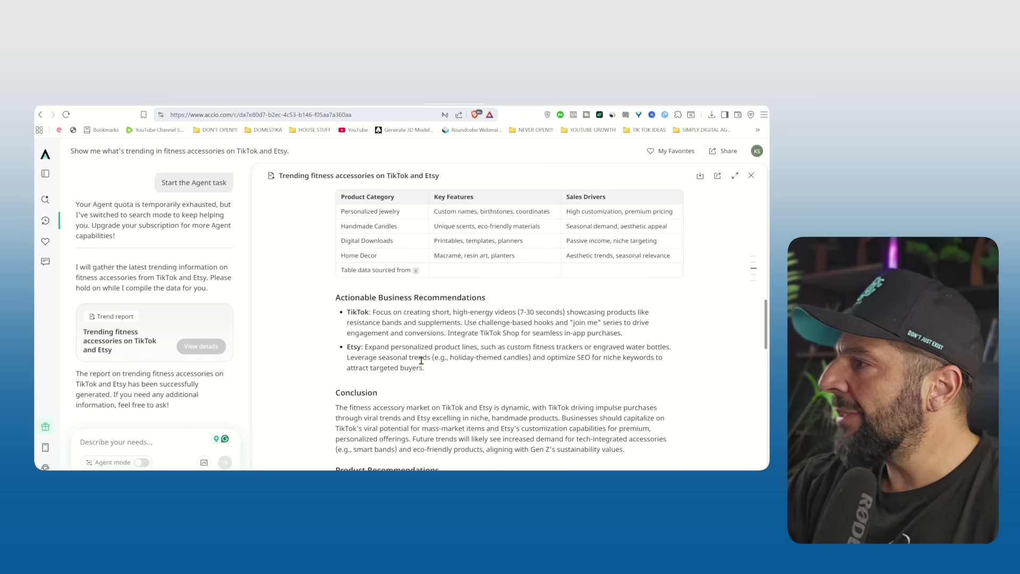
{"action": "scroll", "coordinate": [572, 352], "scroll_direction": "down", "scroll_amount": 8}
{"action": "scroll", "coordinate": [595, 383], "scroll_direction": "up", "scroll_amount": 2}
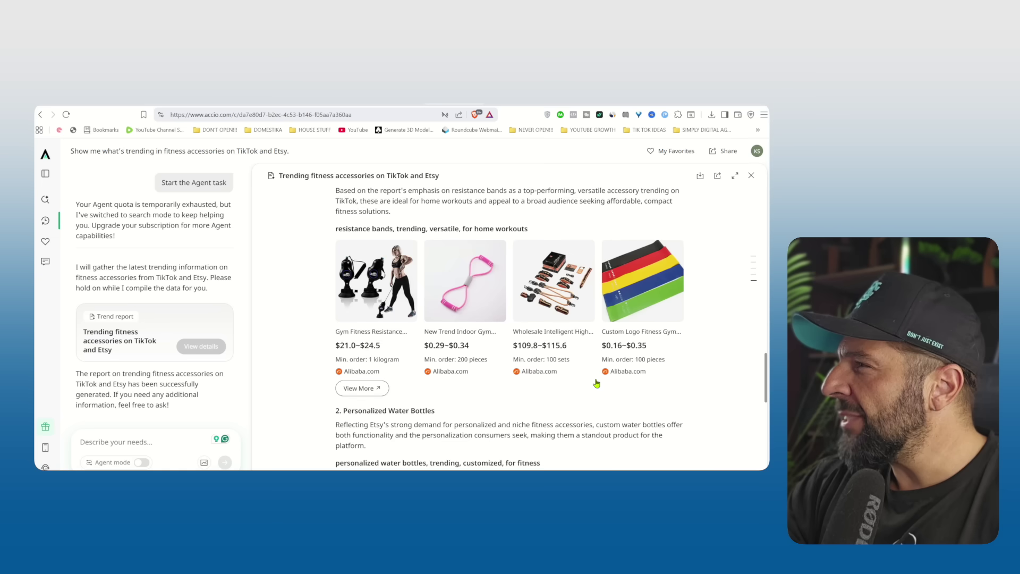
Step: Browse the first resistance band product's photos and enlarge the CRG-R1 rope trainer picture
{"action": "left_click", "coordinate": [372, 299]}
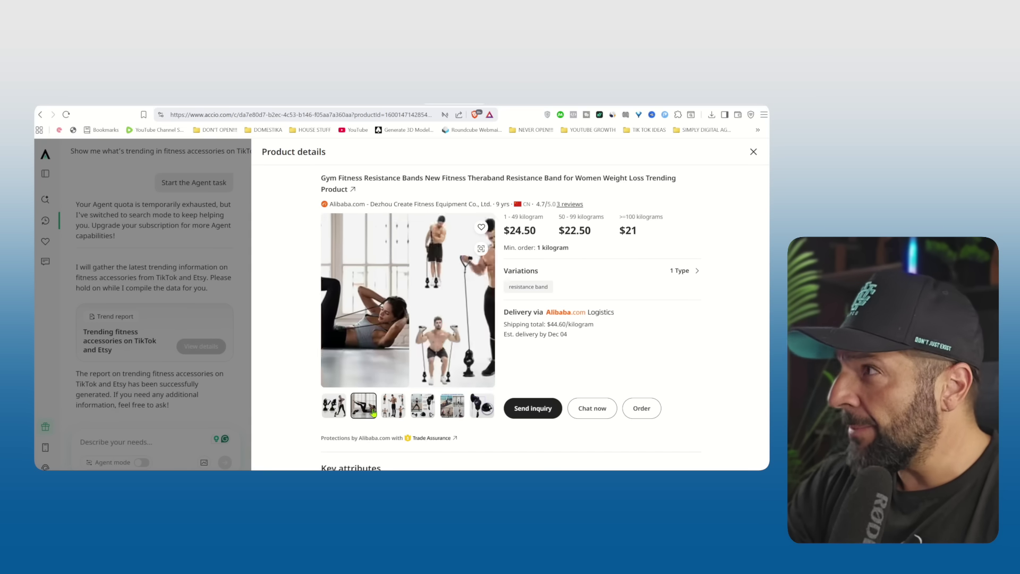
{"action": "left_click", "coordinate": [398, 409]}
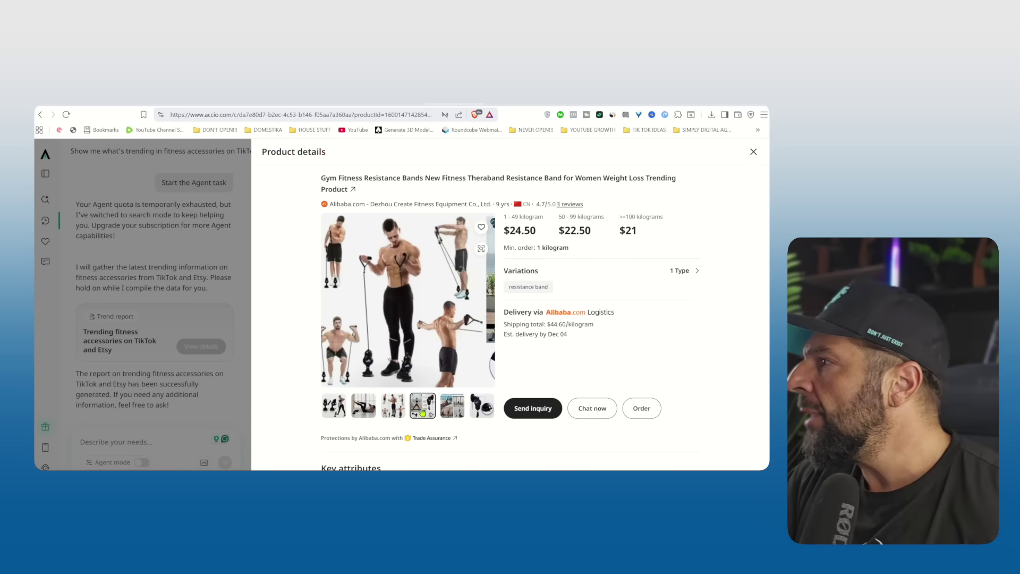
{"action": "left_click", "coordinate": [423, 406]}
{"action": "left_click", "coordinate": [453, 409]}
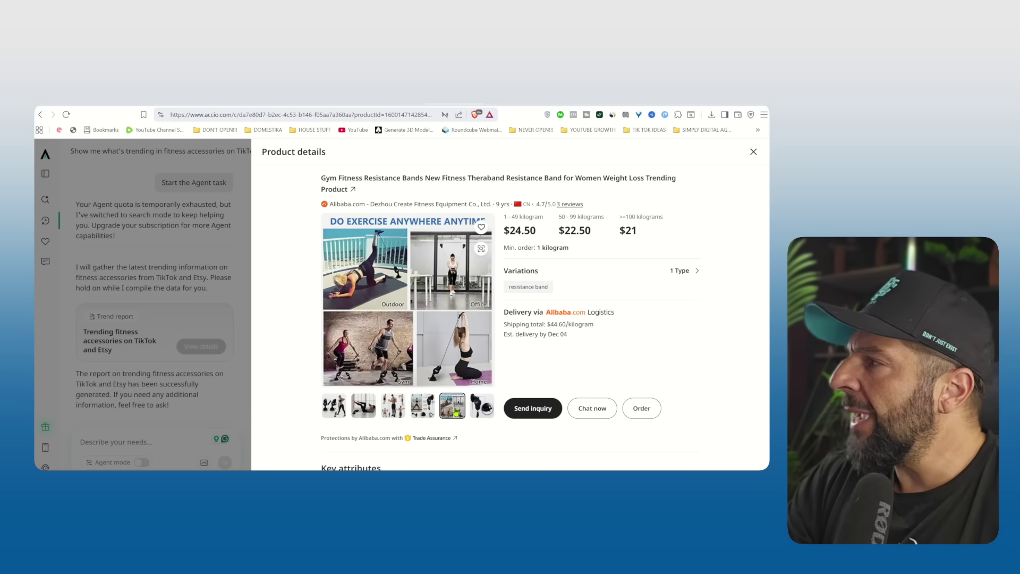
{"action": "left_click", "coordinate": [480, 413]}
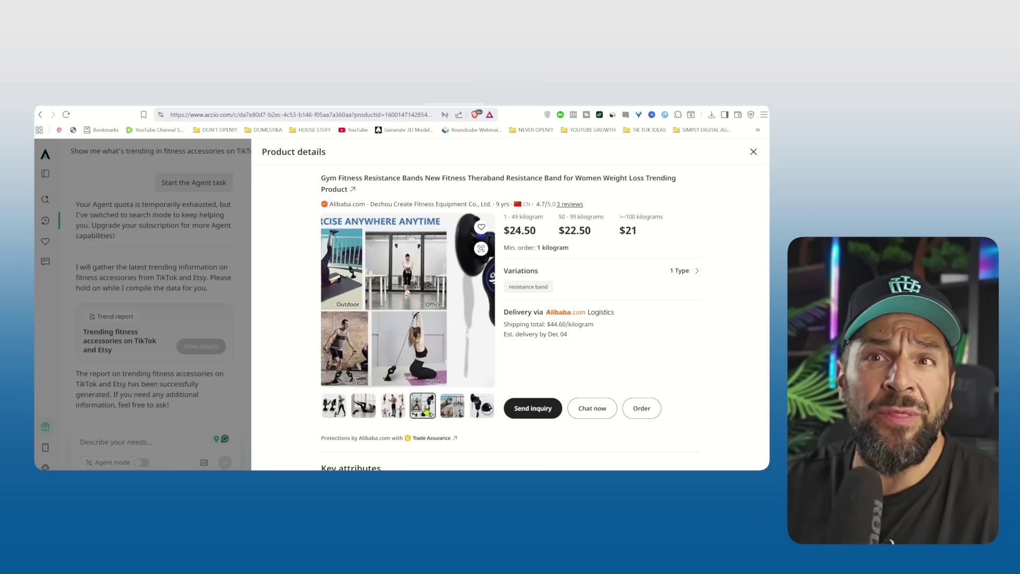
{"action": "left_click", "coordinate": [362, 409]}
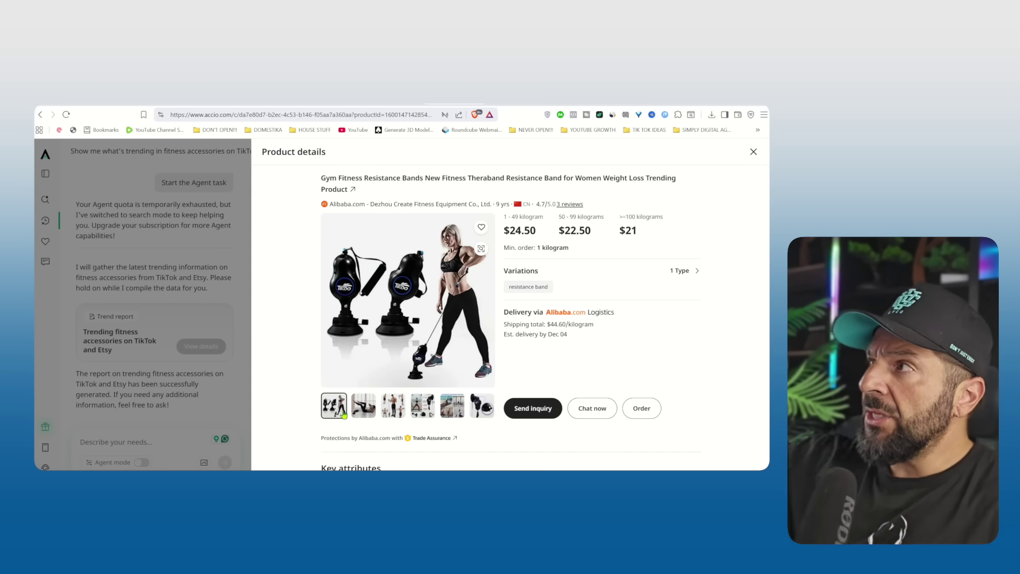
{"action": "scroll", "coordinate": [344, 415], "scroll_direction": "down", "scroll_amount": 6}
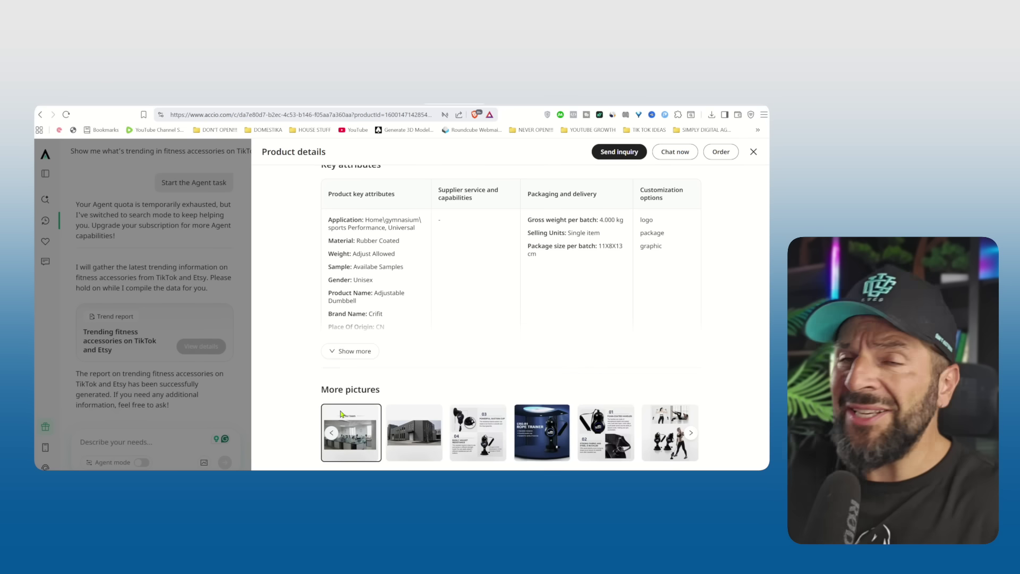
{"action": "left_click", "coordinate": [542, 425]}
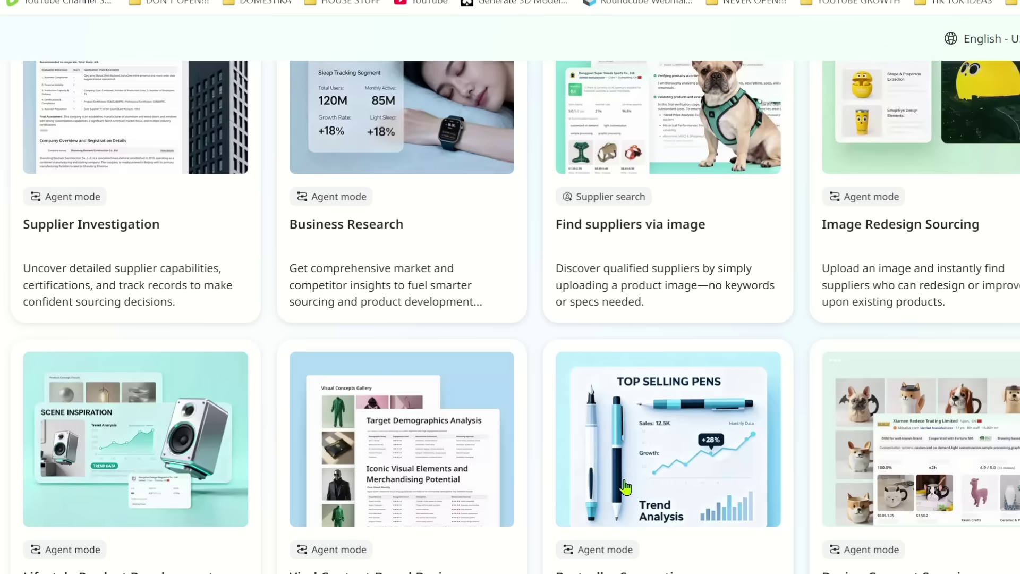
Step: Scroll through the example cards on the way to the Free, Starter, Pro and Business plans page
{"action": "scroll", "coordinate": [625, 486], "scroll_direction": "down", "scroll_amount": 5}
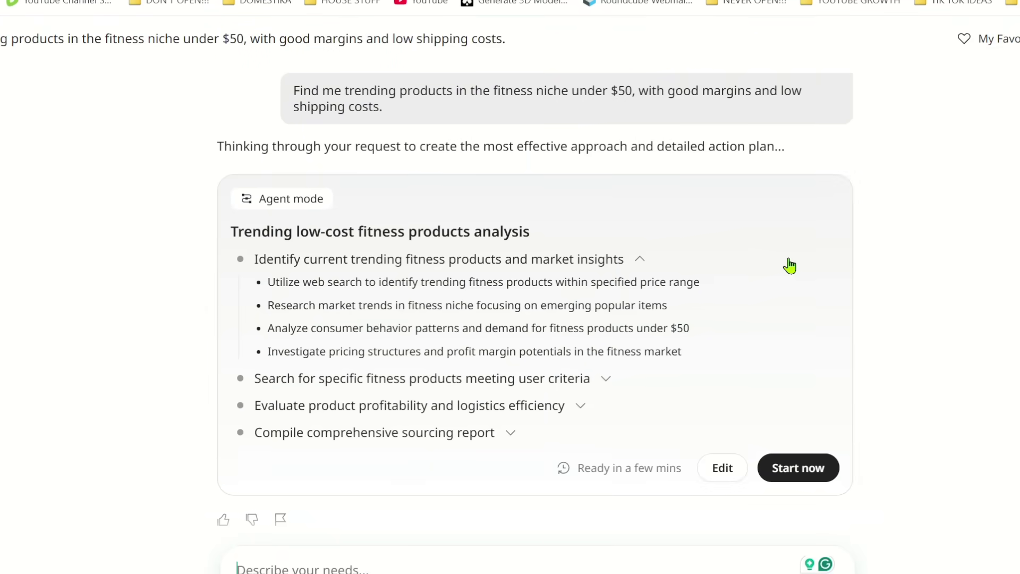